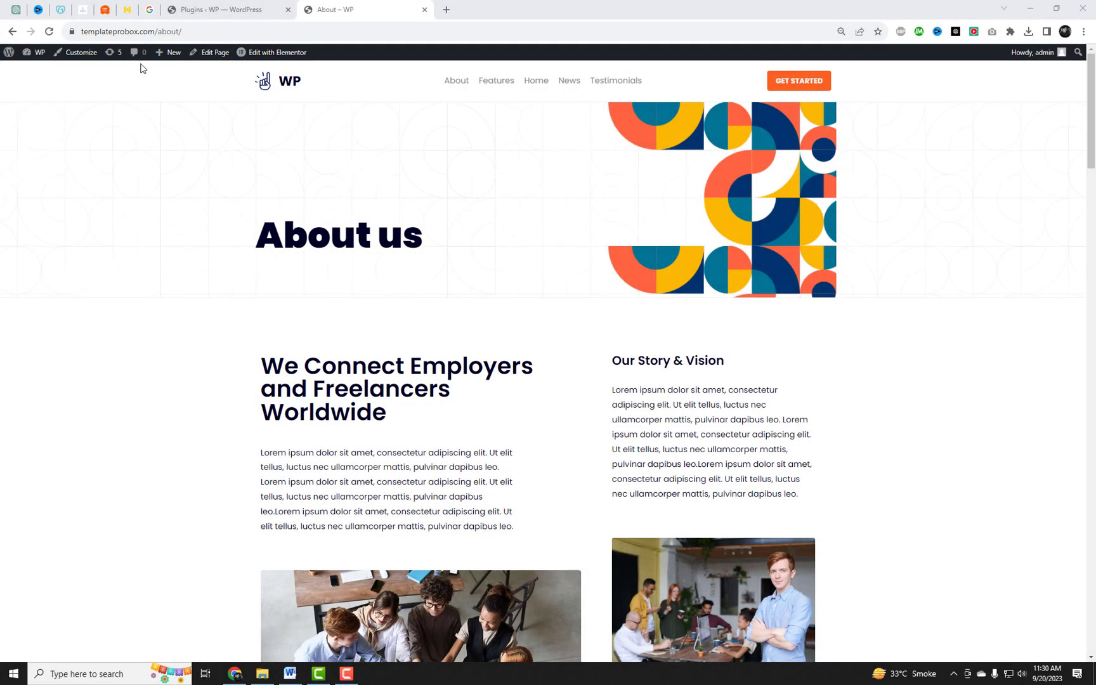
Step: Go from the About page to the site's home page using the header logo
click(269, 83)
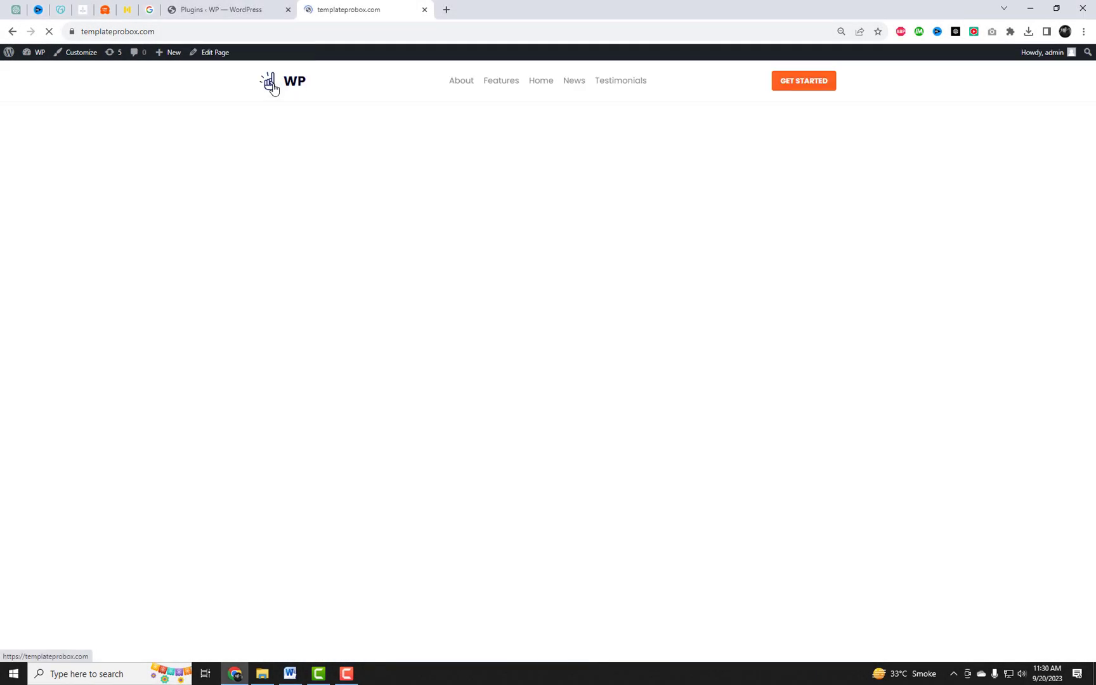
scroll(942, 316, down, 3)
scroll(974, 371, down, 2)
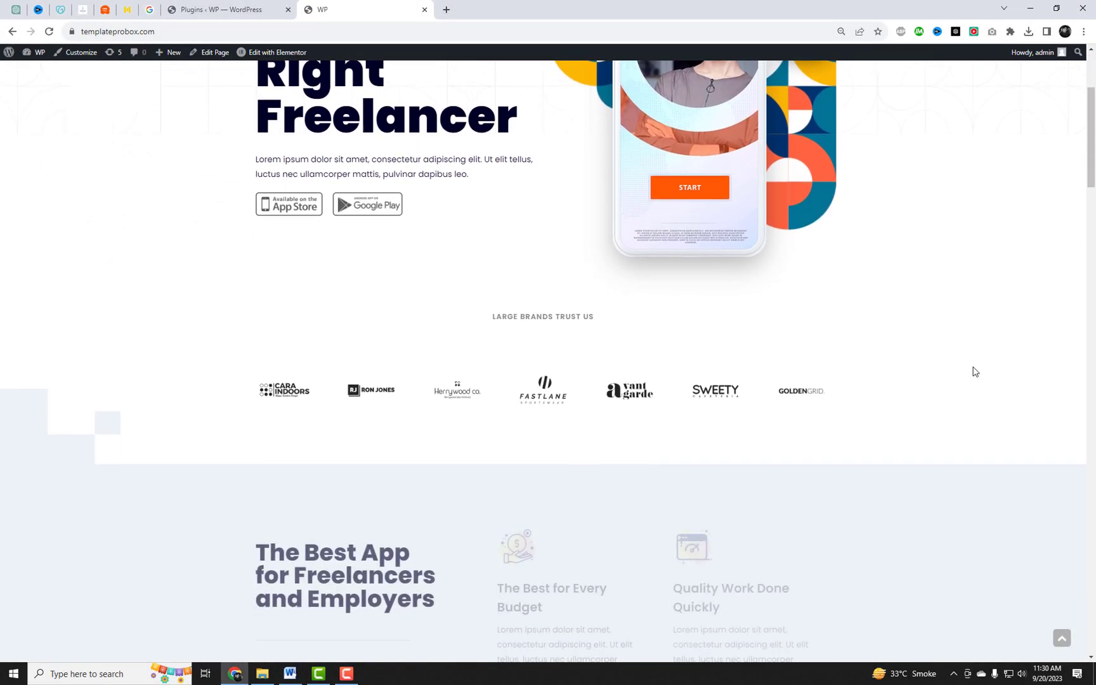
scroll(974, 371, down, 3)
scroll(973, 371, down, 2)
scroll(974, 371, down, 1)
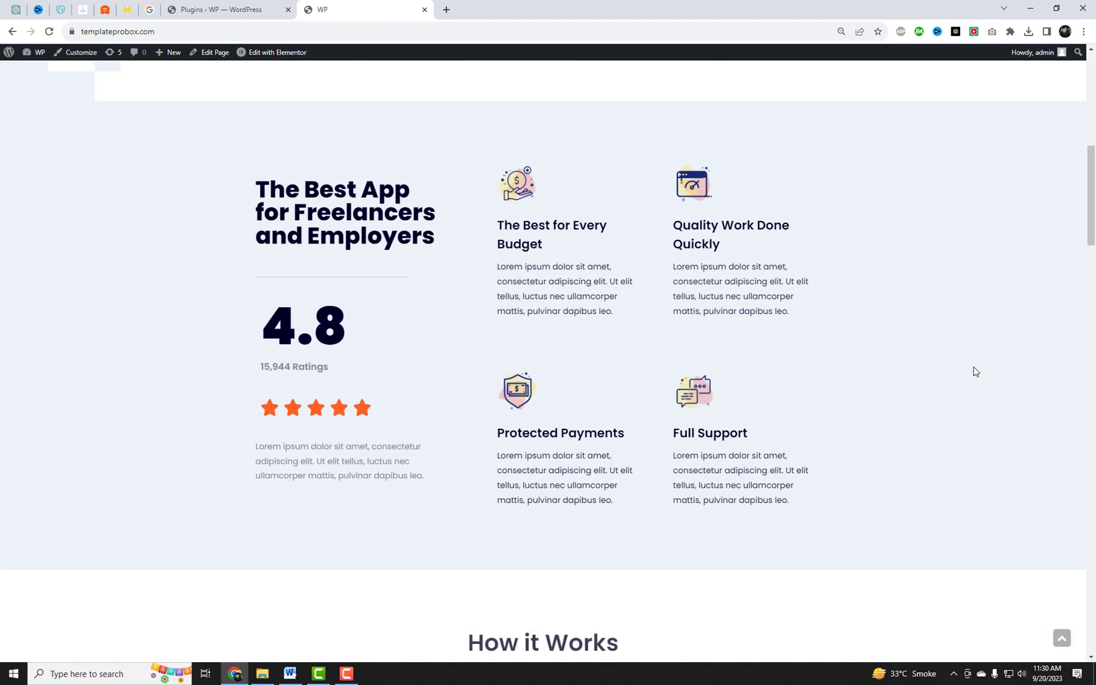
scroll(973, 370, up, 3)
scroll(973, 371, up, 4)
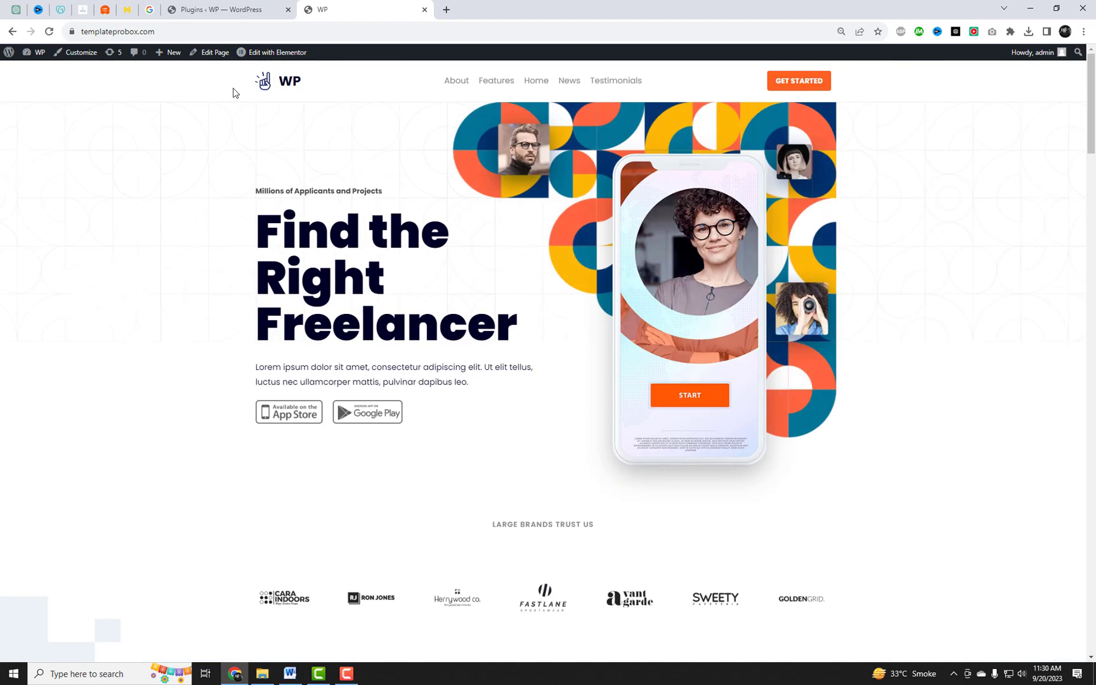
Step: Search the plugin directory for Contact Form 7 from the Plugins admin page
click(231, 9)
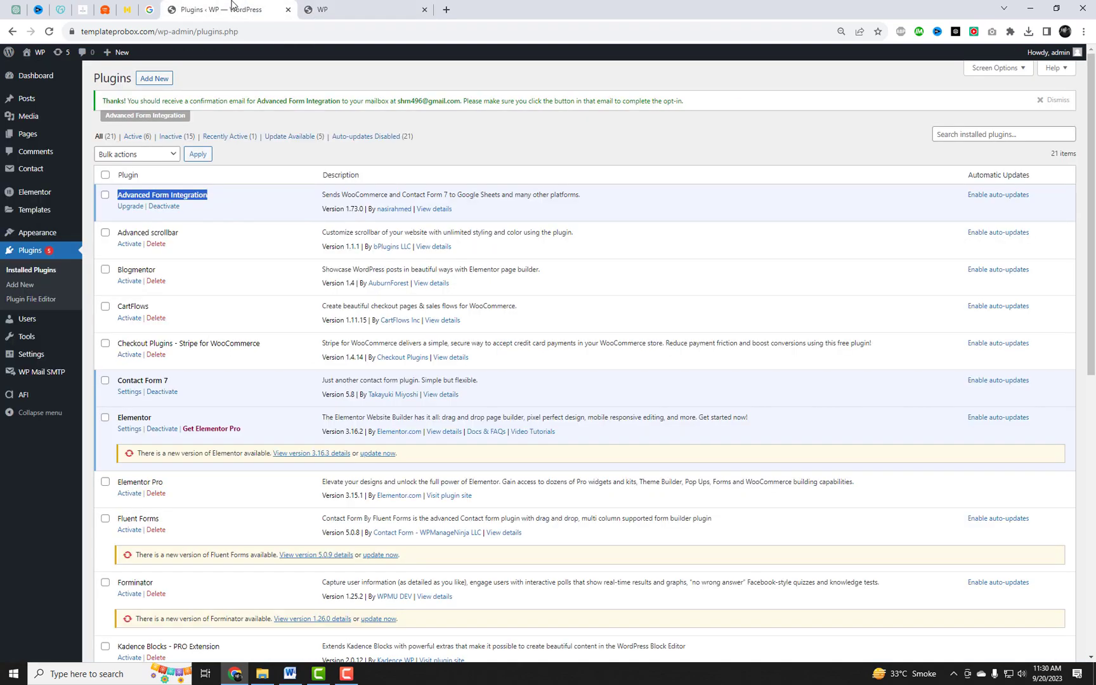
click(34, 269)
click(150, 81)
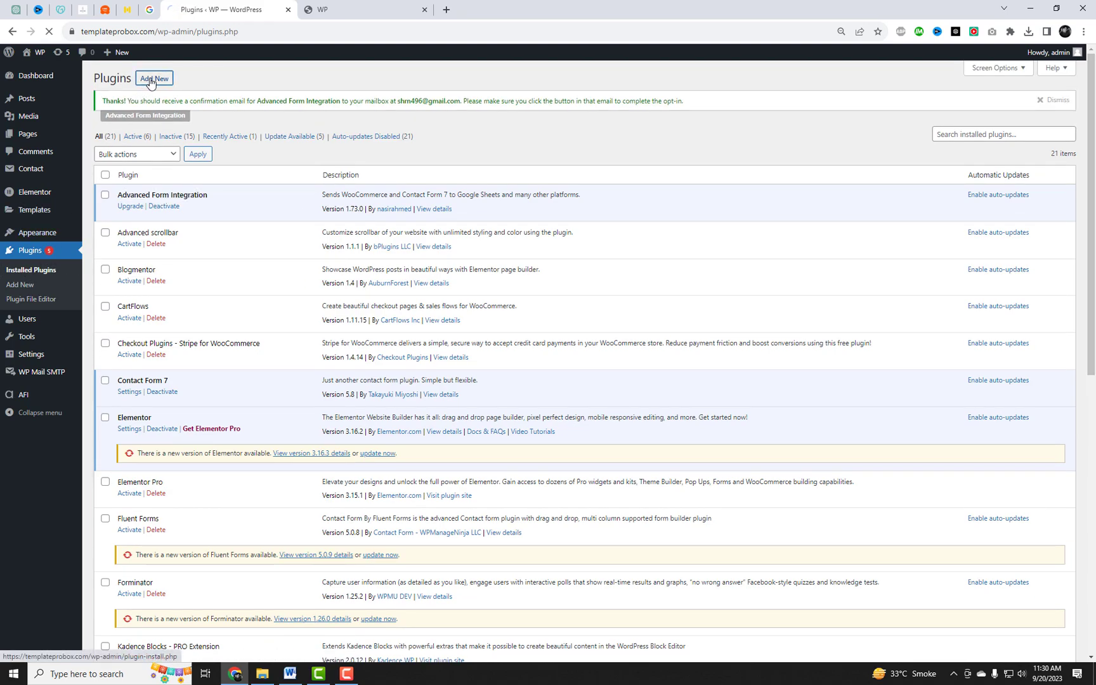
click(997, 139)
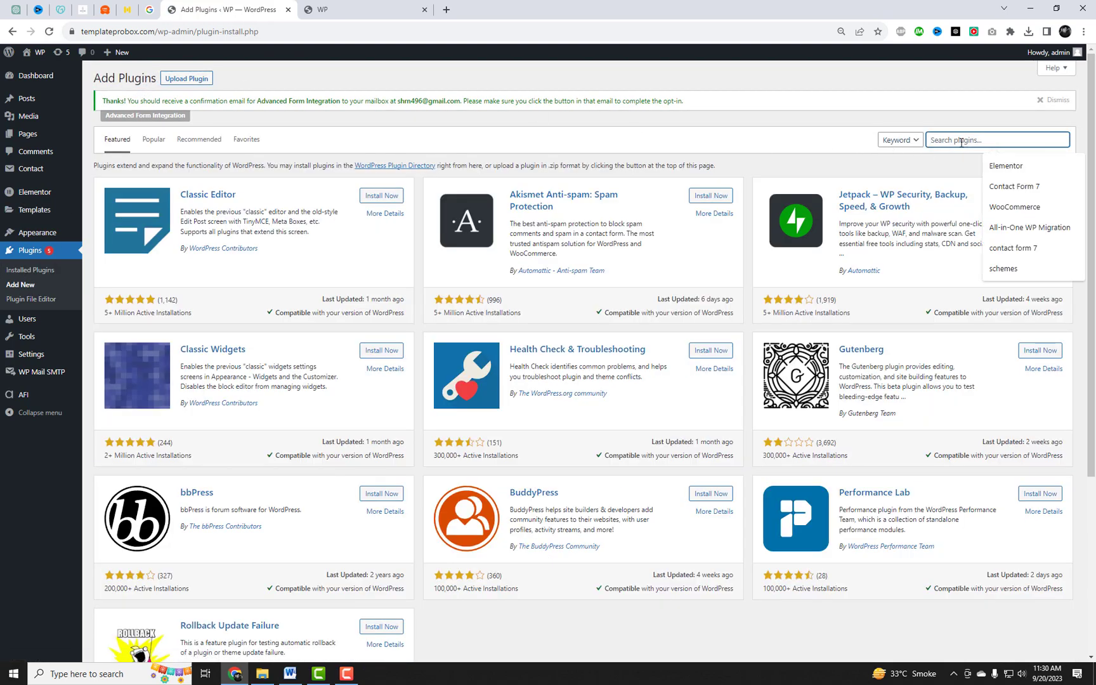
text(Contact Form 7)
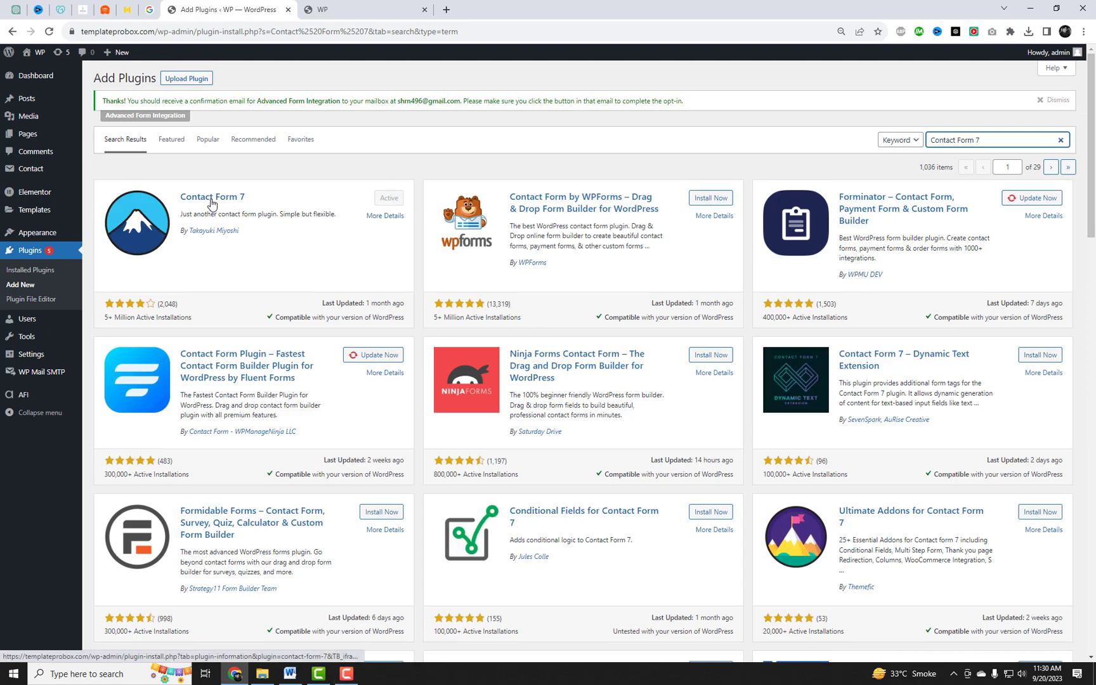
Step: Start a new contact form titled 'Contact Form One'
mouse_move(30, 169)
click(122, 173)
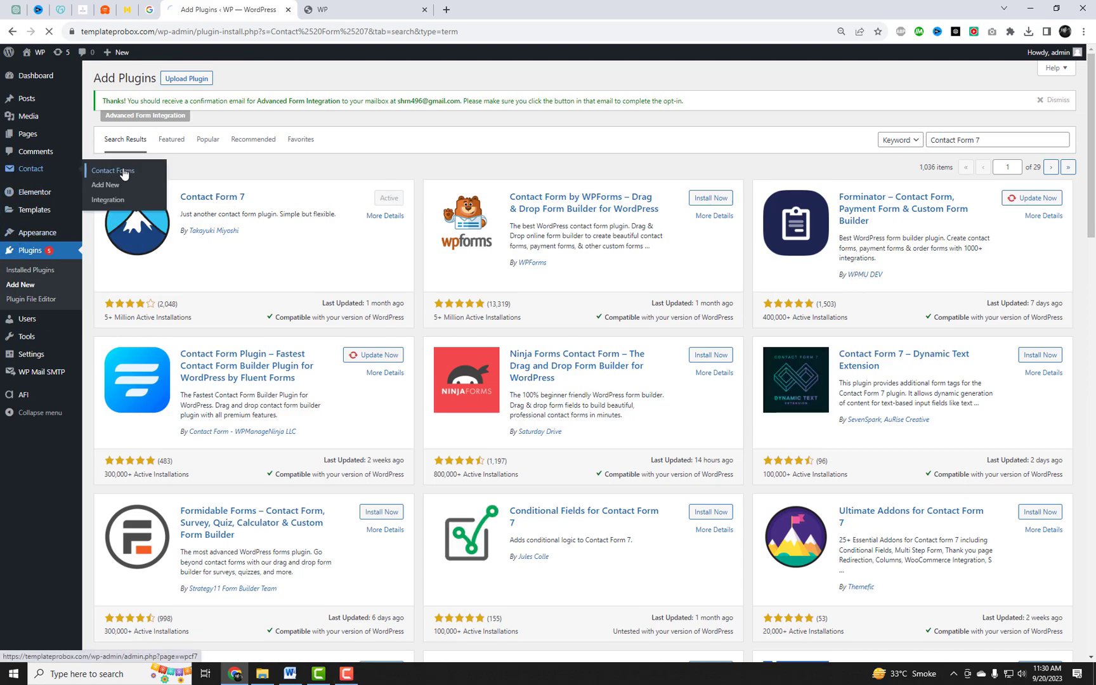
click(192, 78)
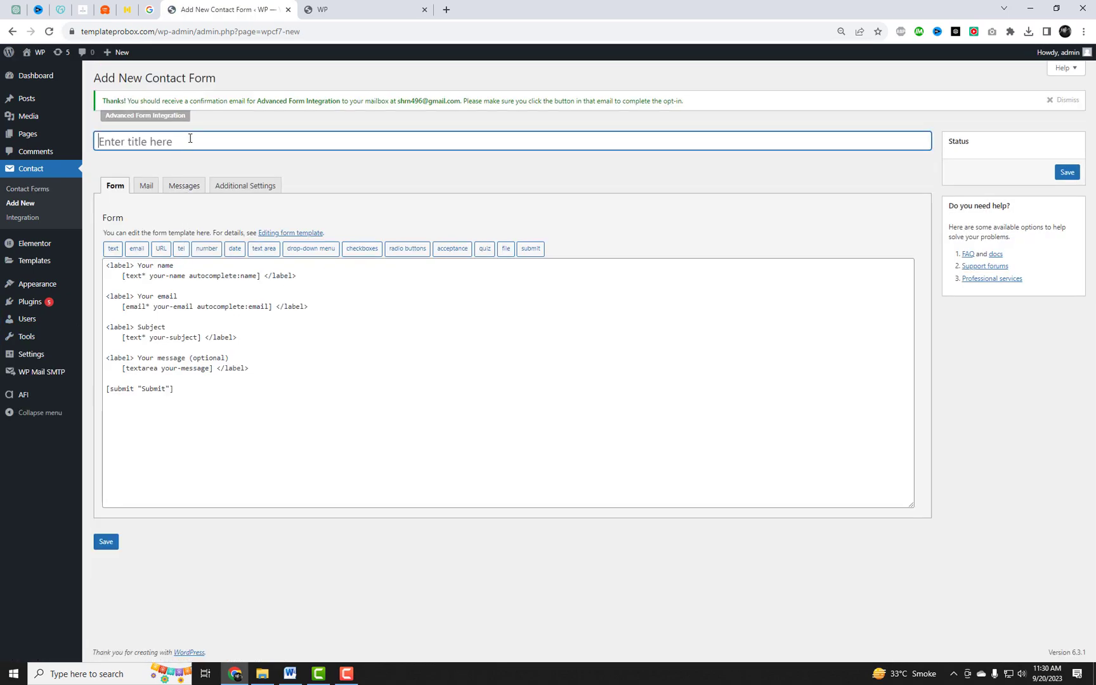
text(Contact)
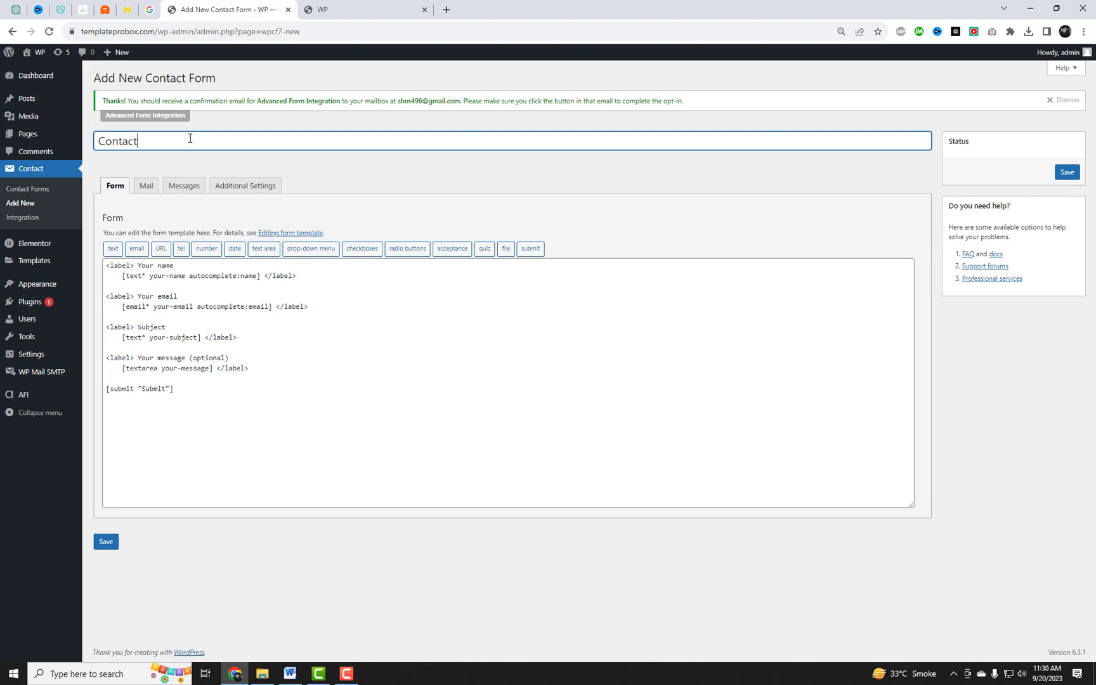
text( Form One)
click(353, 430)
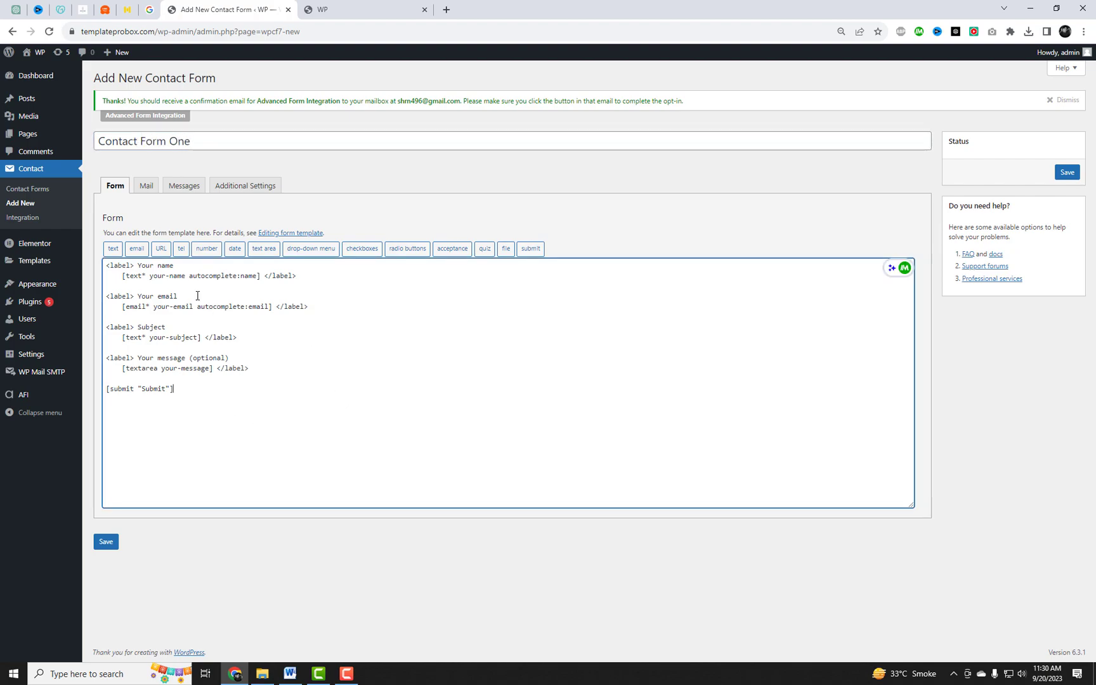
Step: Duplicate the Your name lines, relabel the copy 'Last name' and delete its field tag
drag(298, 275, 94, 261)
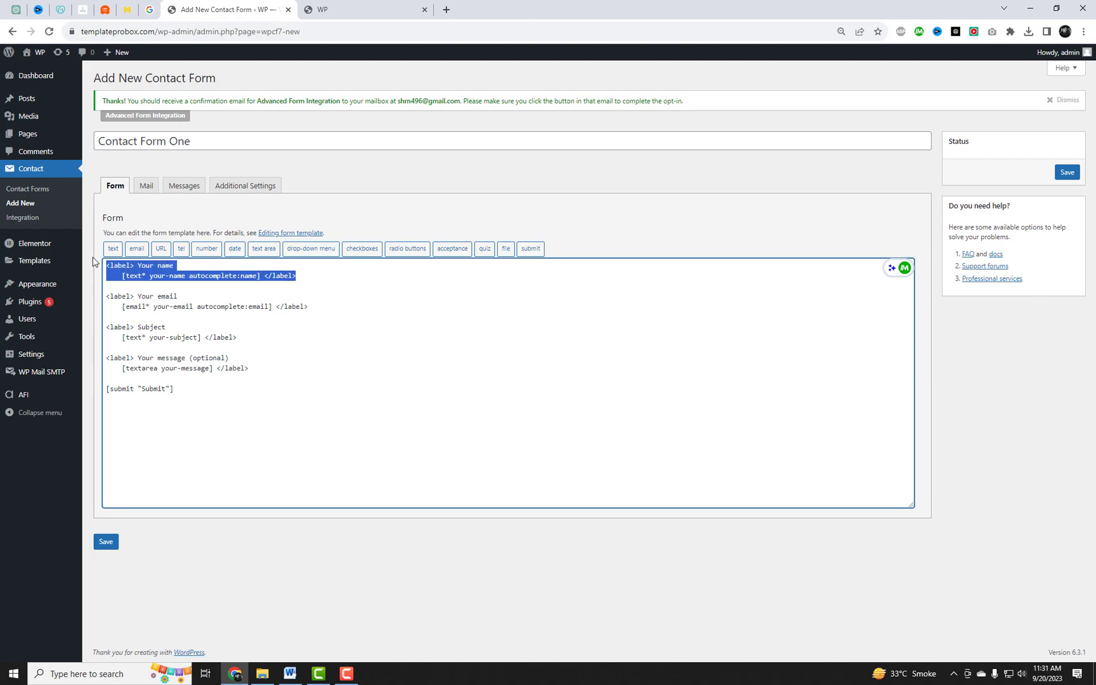
key(ctrl+c)
click(304, 279)
key(Return)
key(Return)
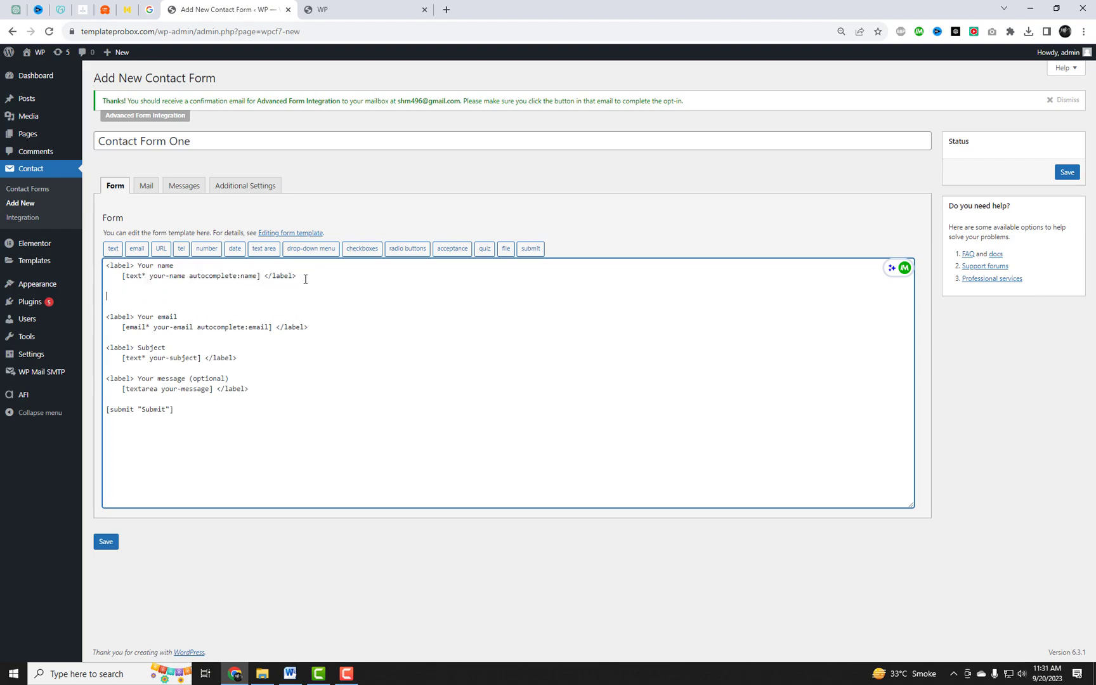
key(ctrl+v)
double_click(144, 295)
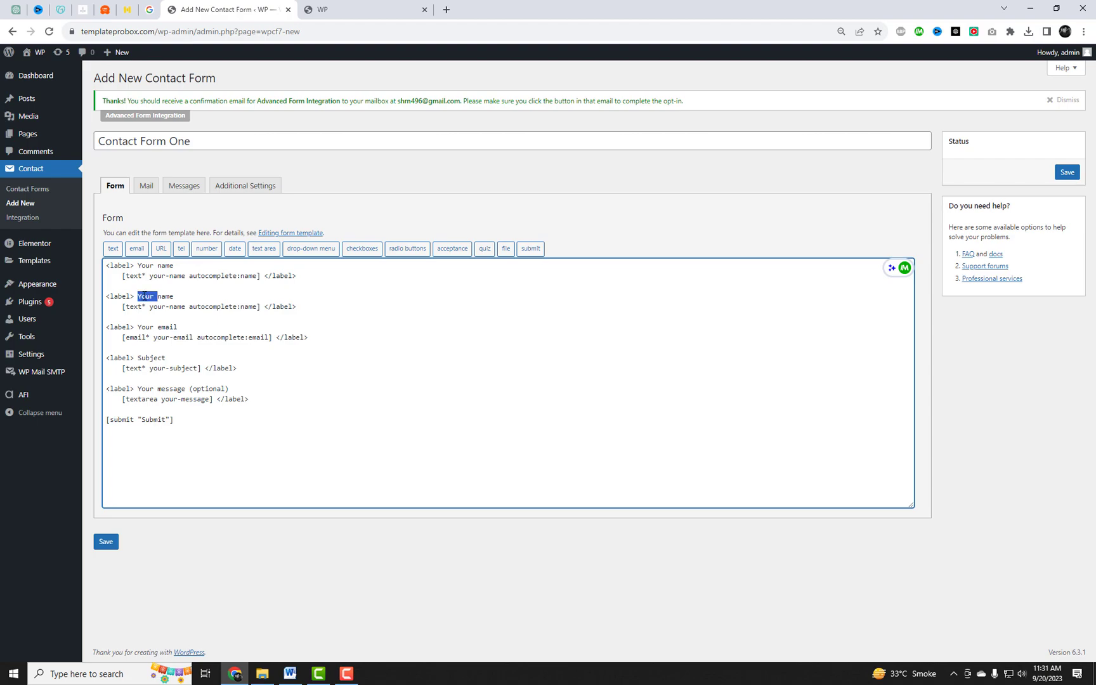
text(Last)
drag(261, 307, 122, 308)
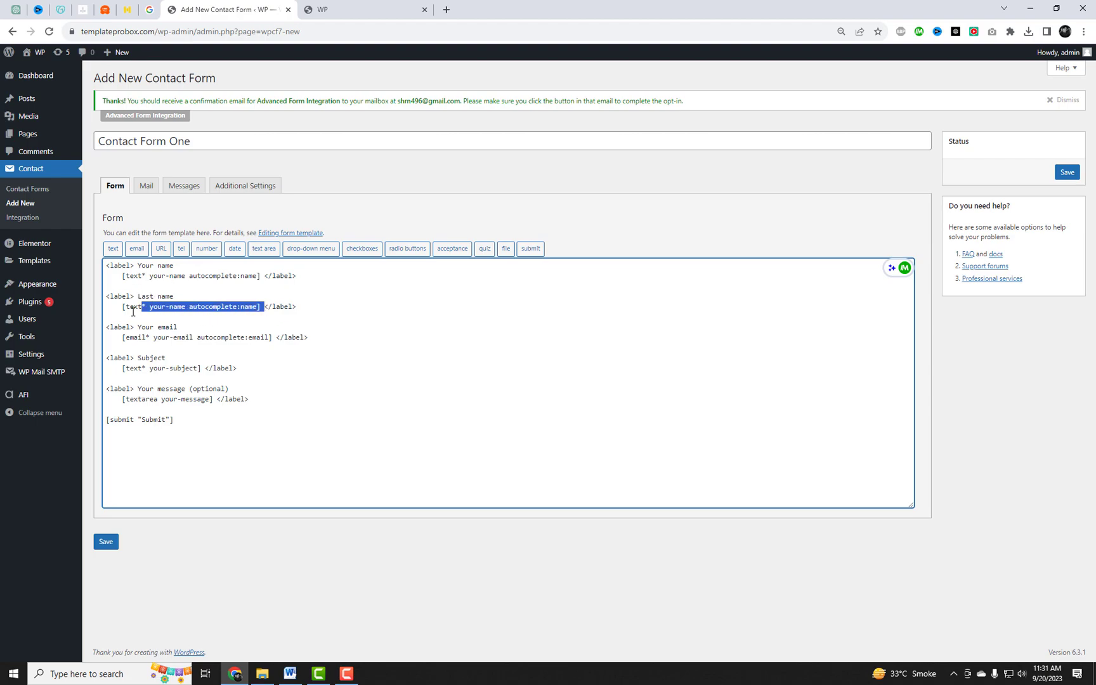
key(Delete)
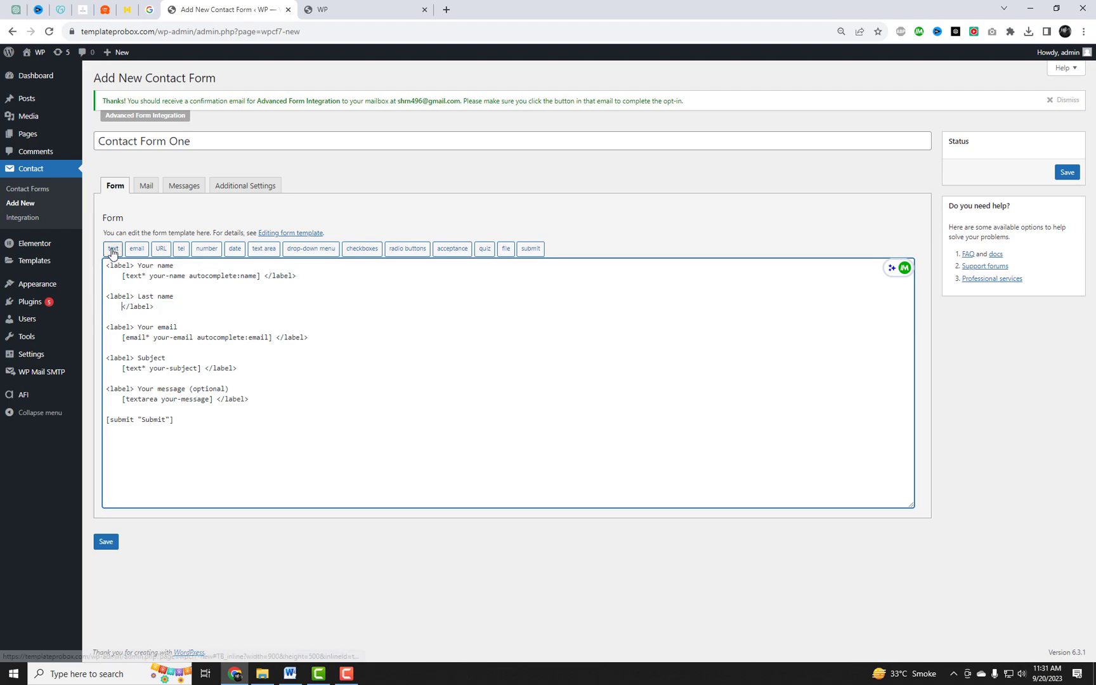
Step: Insert a text field tag named 'lastname' with default value 'Last Name' under Last name
click(112, 249)
drag(527, 278, 416, 279)
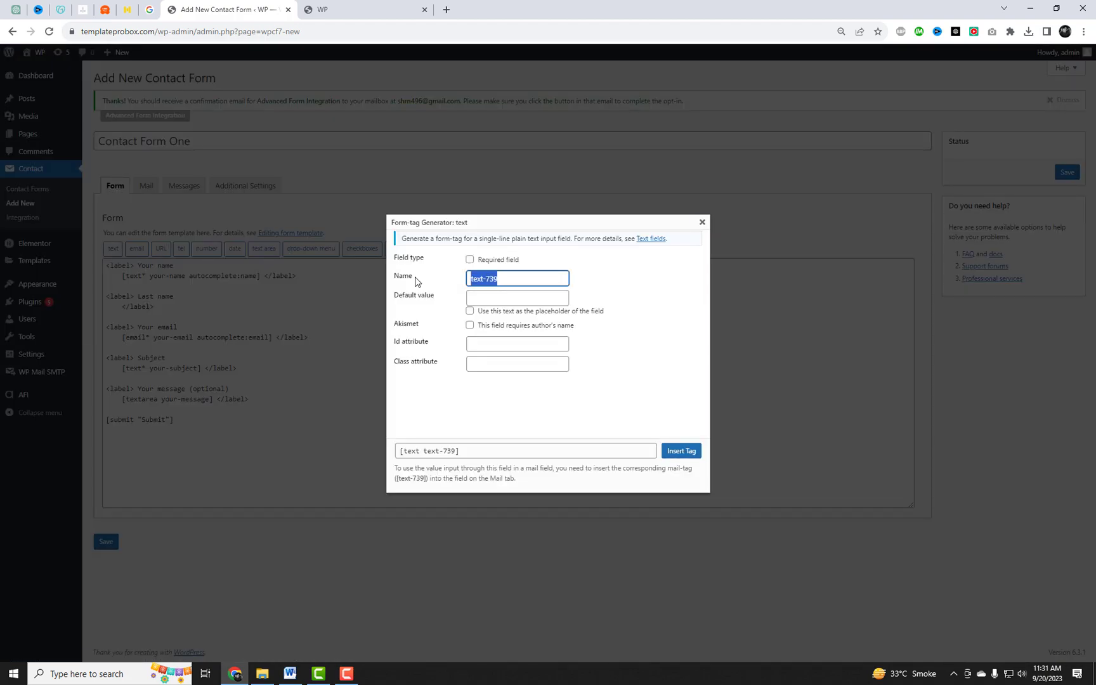
text(lastname)
click(491, 298)
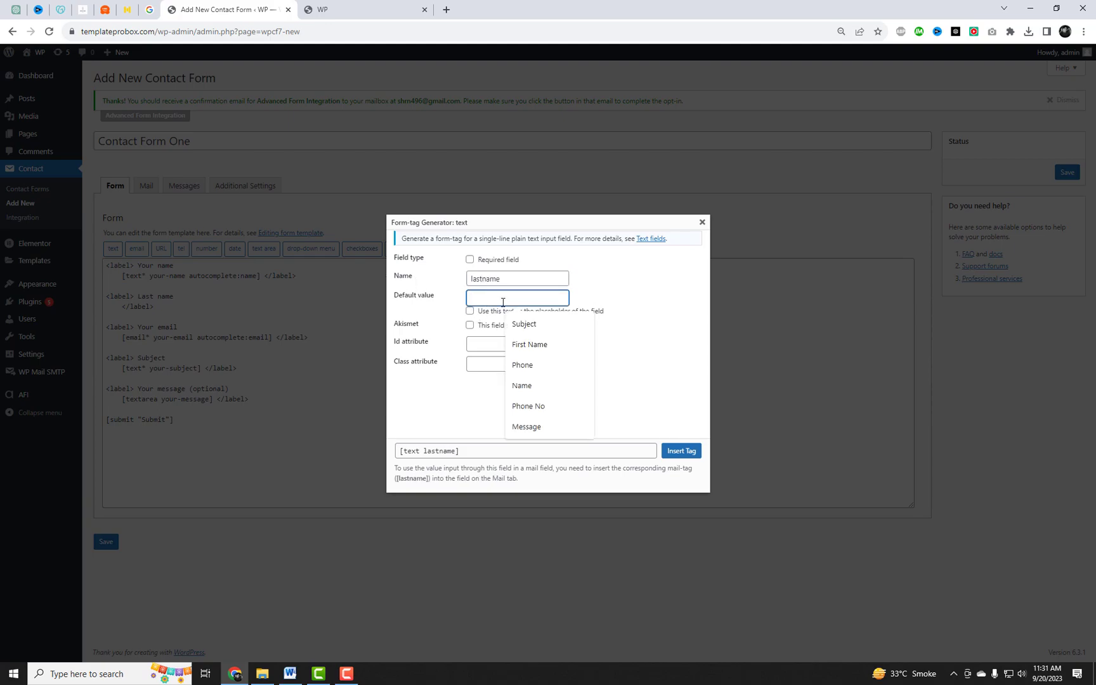
text(Last Name)
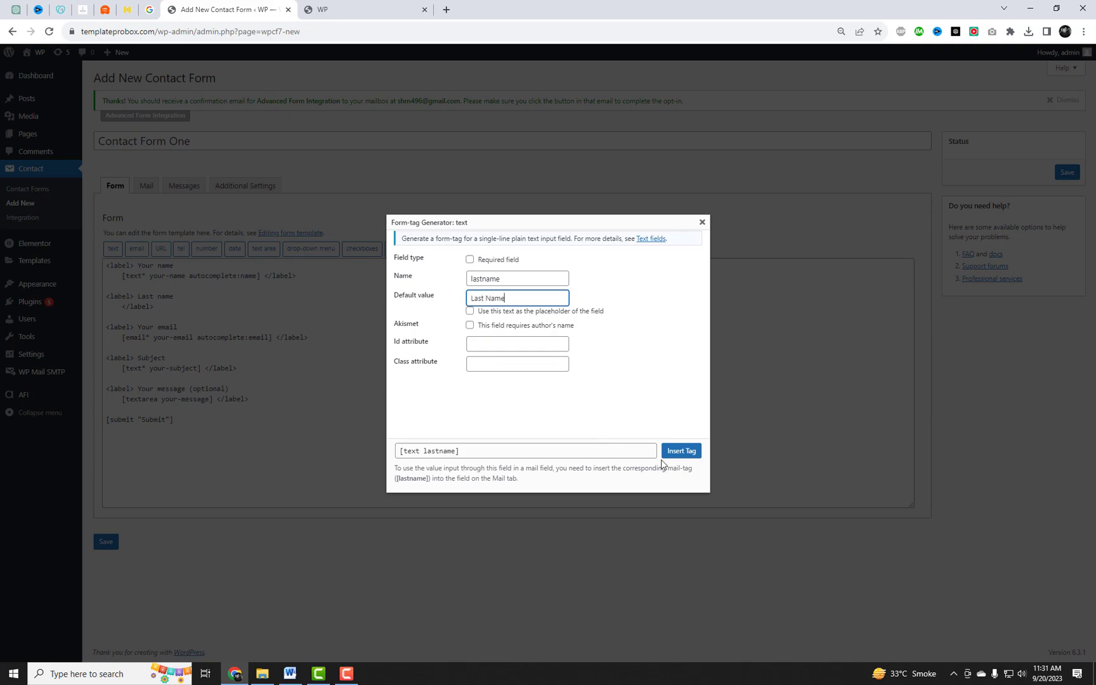
click(681, 450)
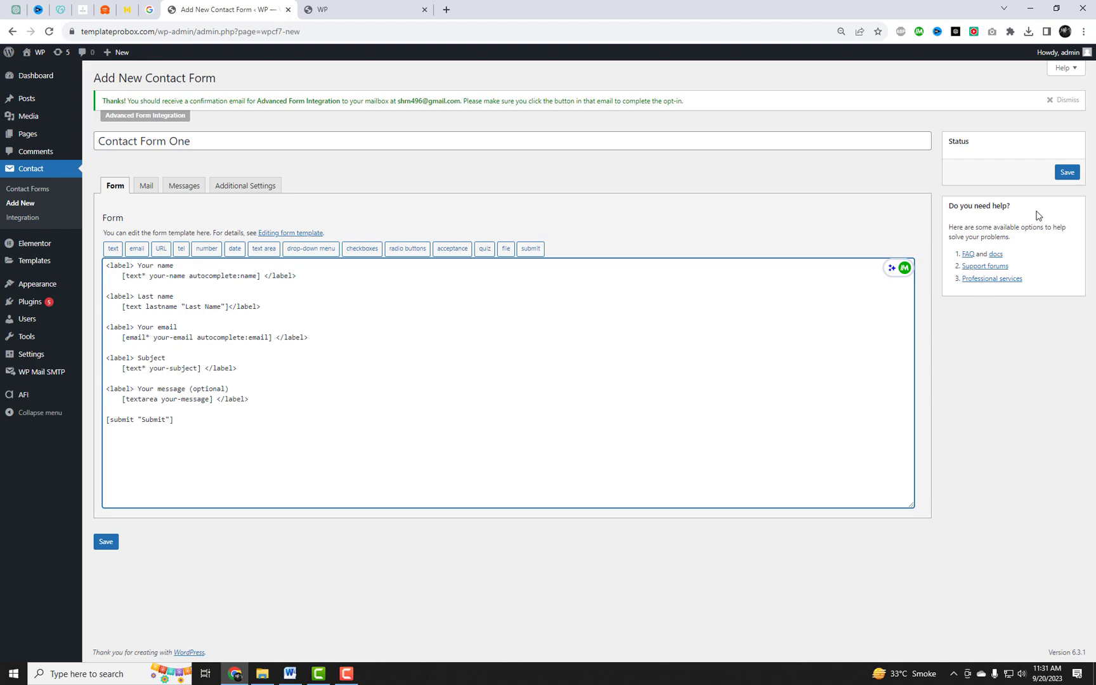
Step: Save Contact Form One and bring up the installed plugins list in a new tab
click(1066, 172)
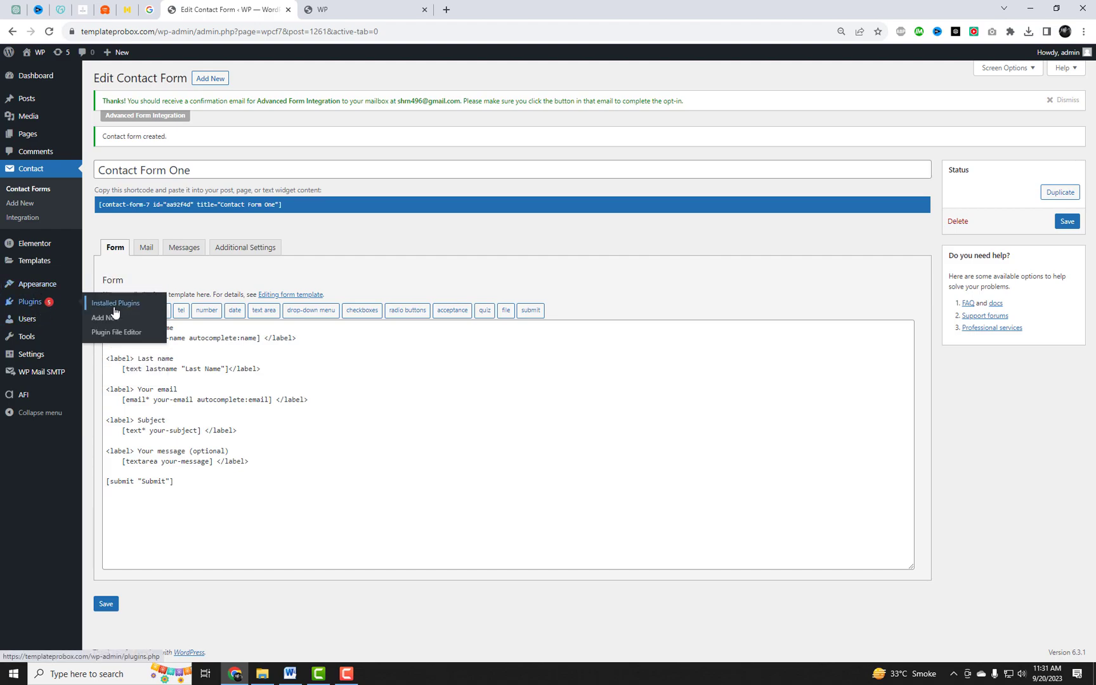
right_click(112, 314)
click(162, 319)
click(492, 8)
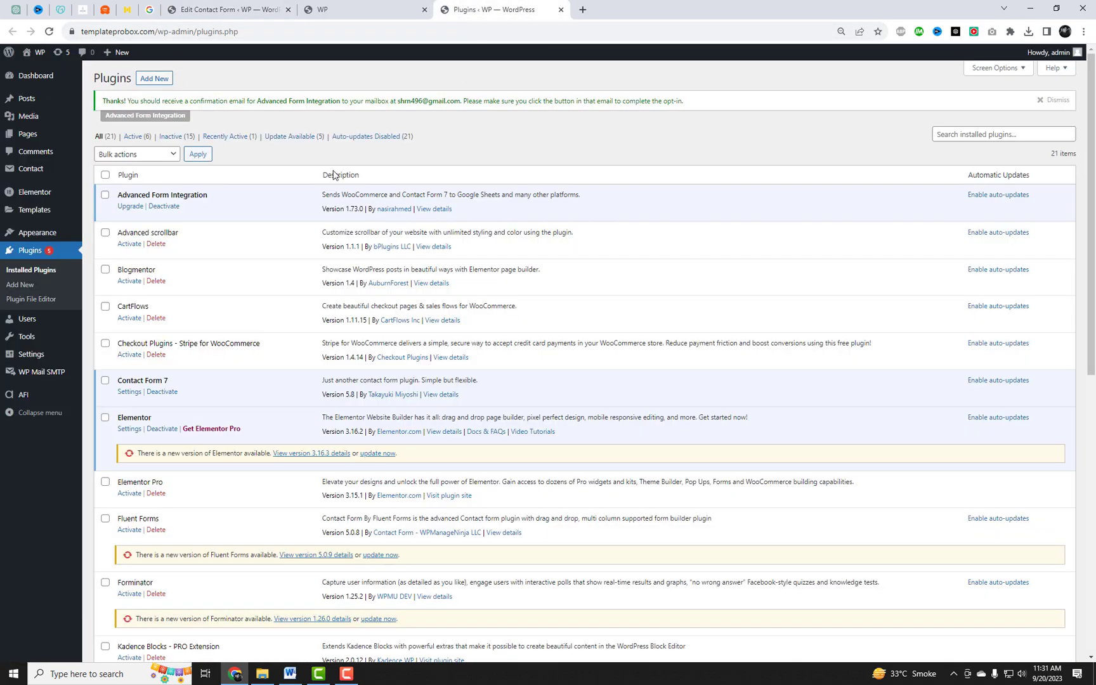
triple_click(165, 194)
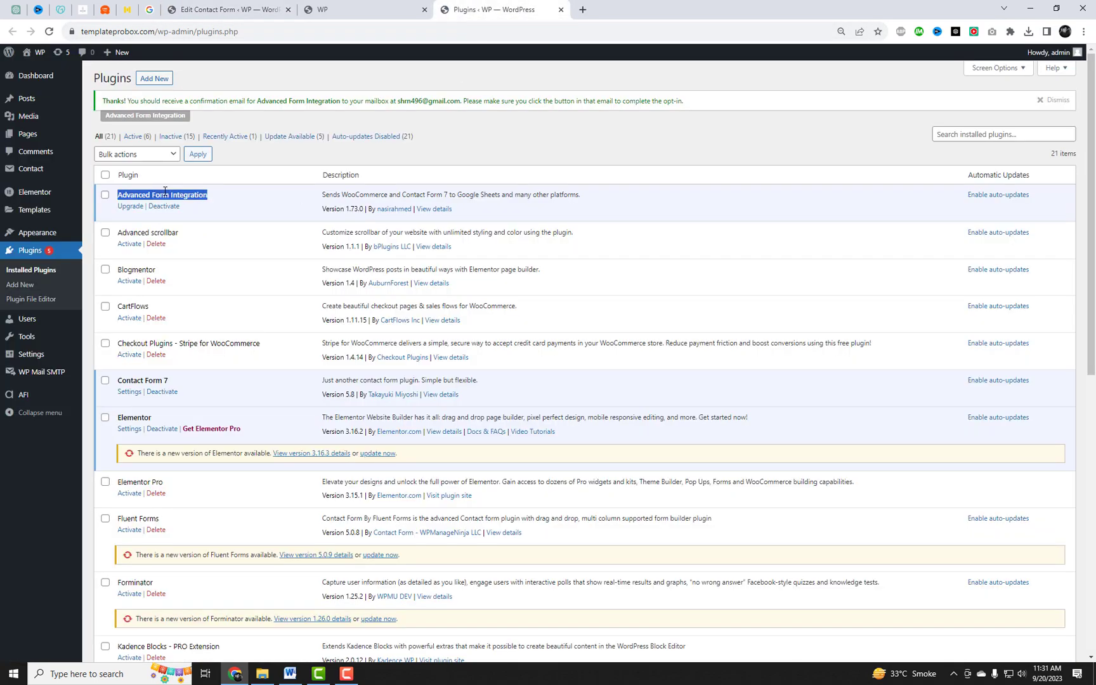
Step: Find Advanced Form Integration in the plugin directory, confirm it's active, and close its details
click(154, 79)
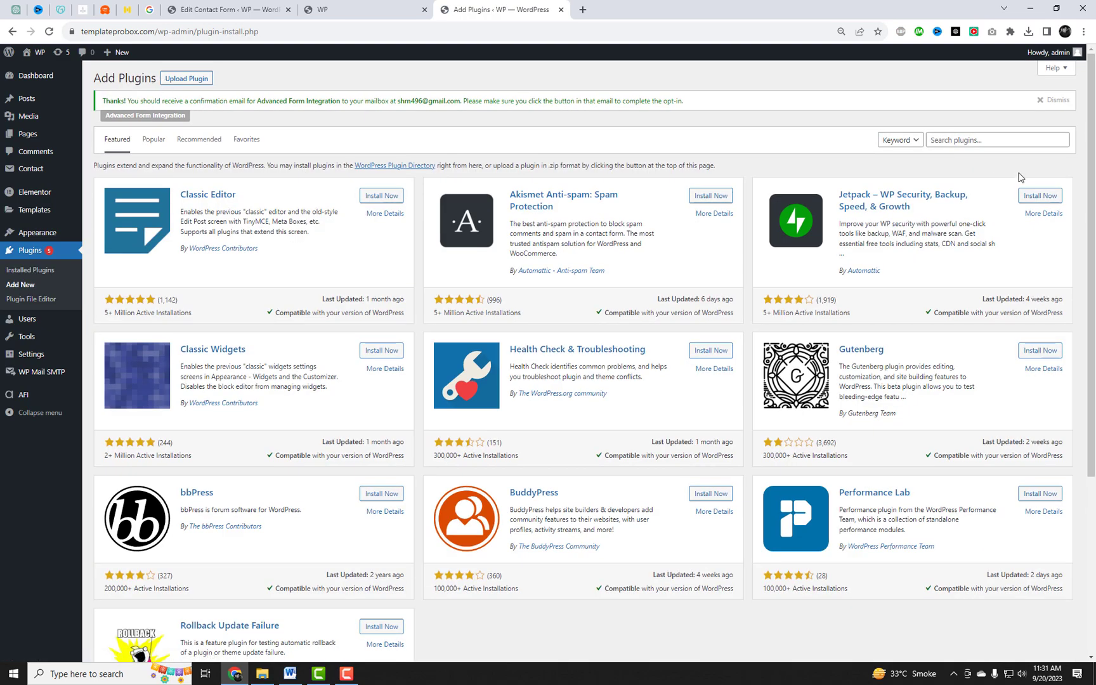
click(979, 139)
click(1022, 193)
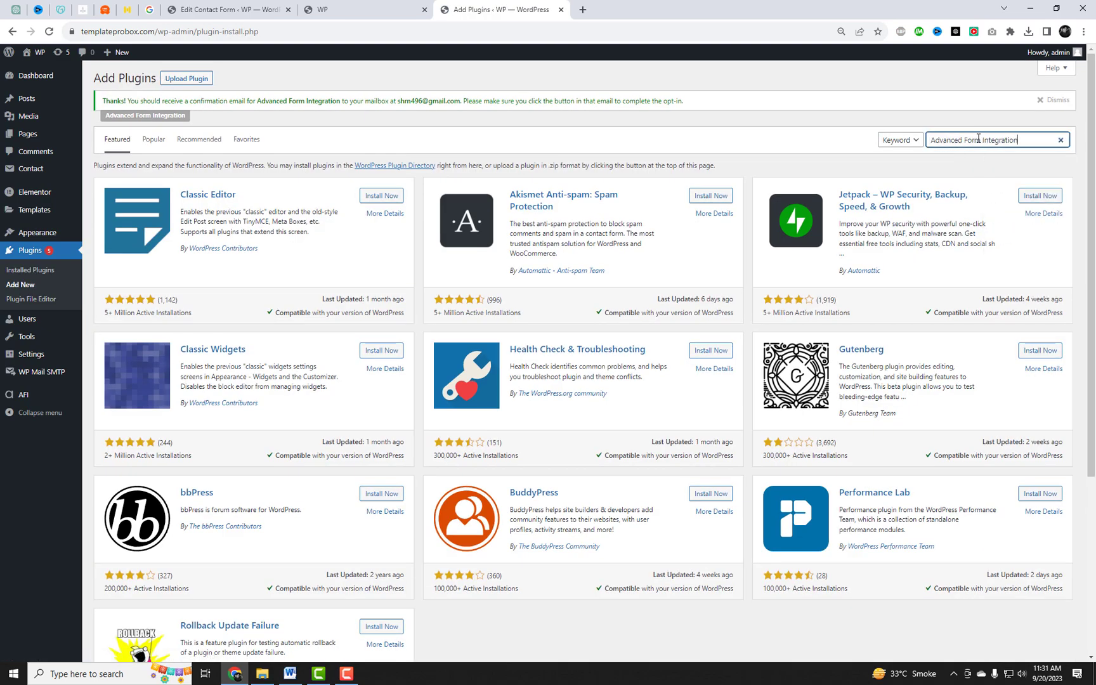
key(Return)
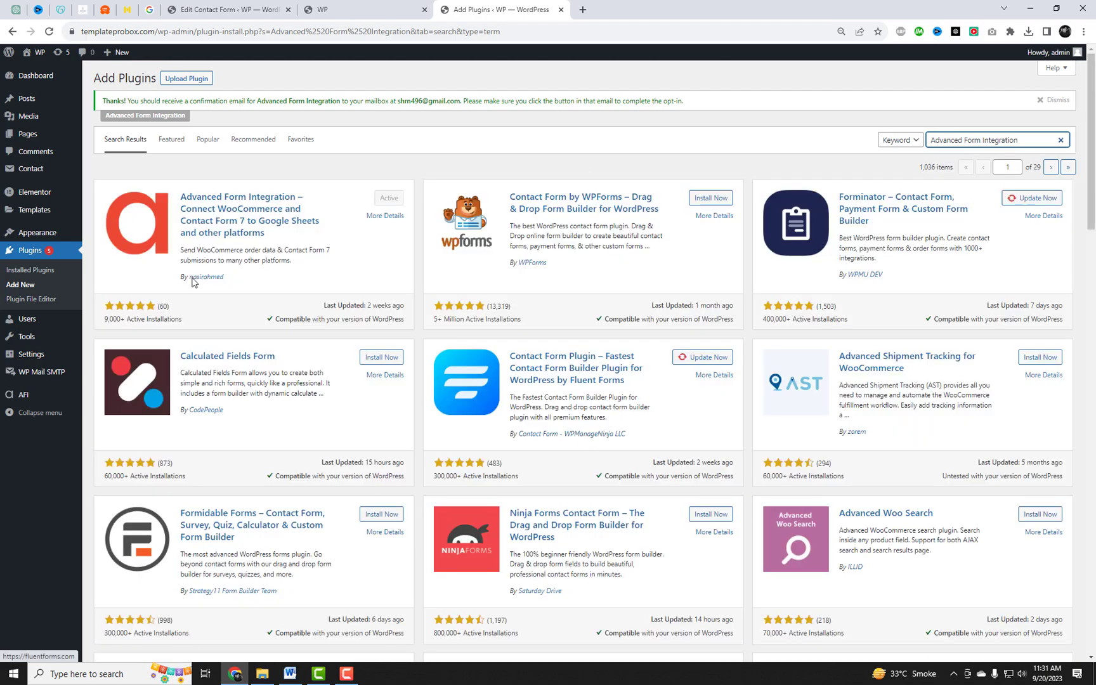
click(220, 221)
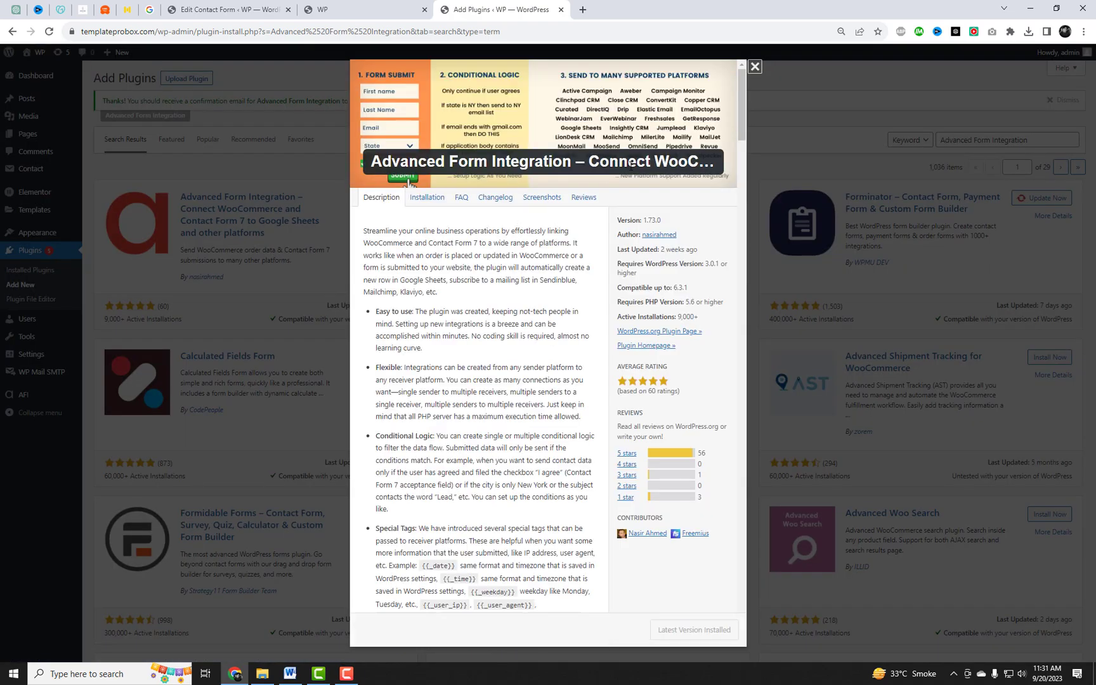
click(753, 67)
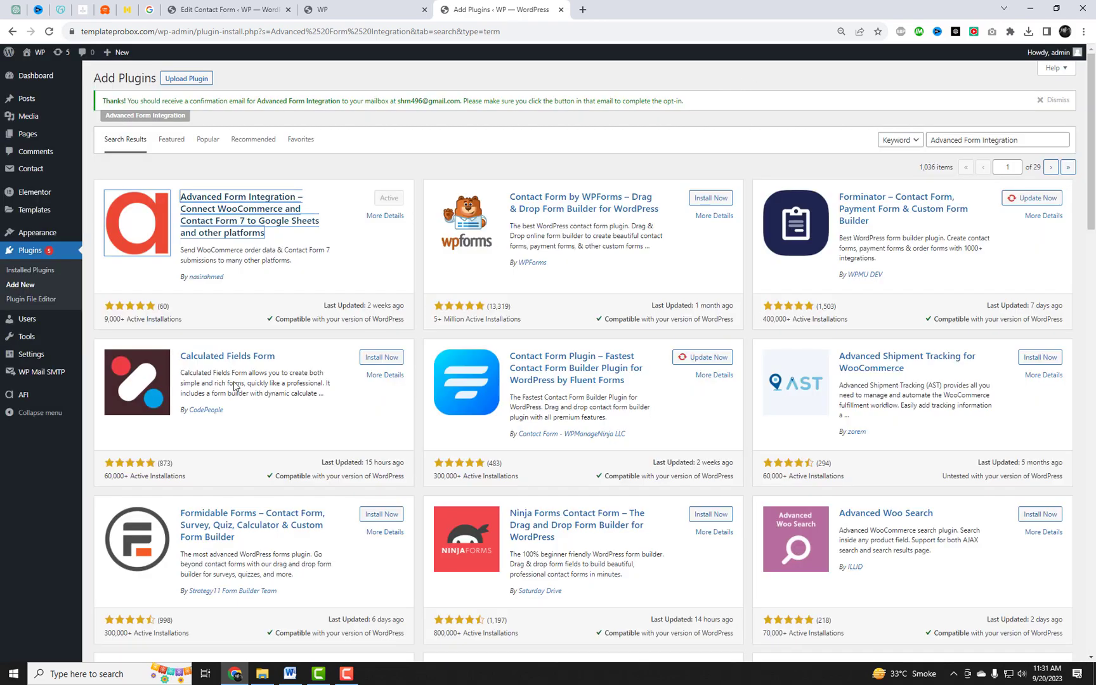
mouse_move(23, 394)
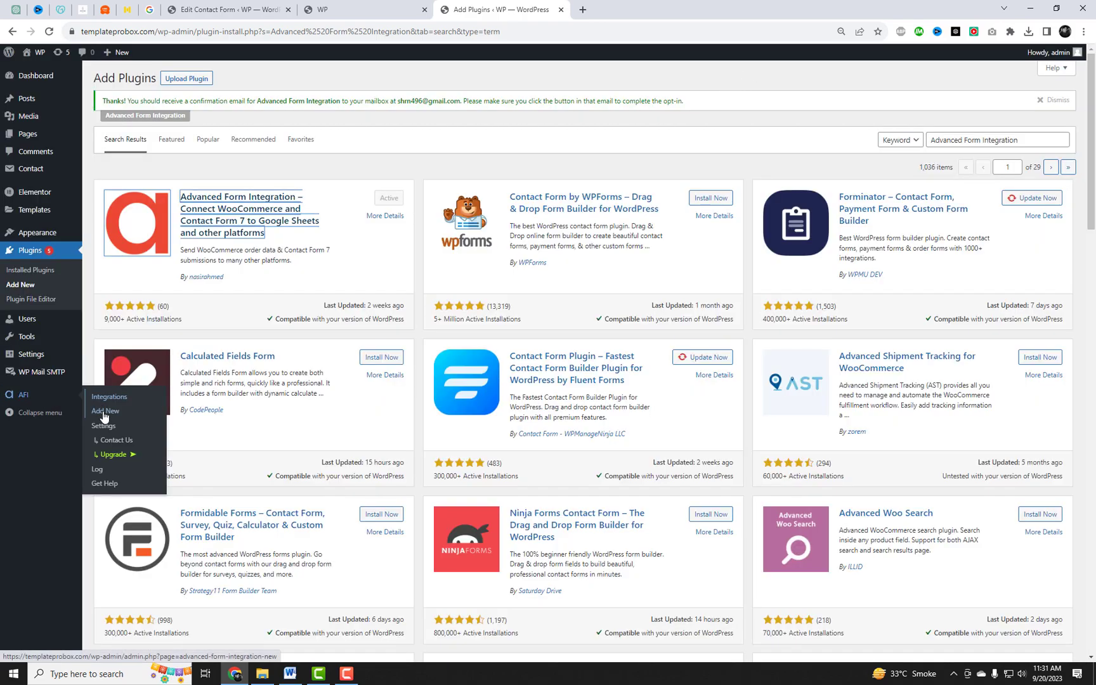
Step: Turn on Mailchimp in AFI Settings, save, and bring up the Mailchimp API key field
click(104, 426)
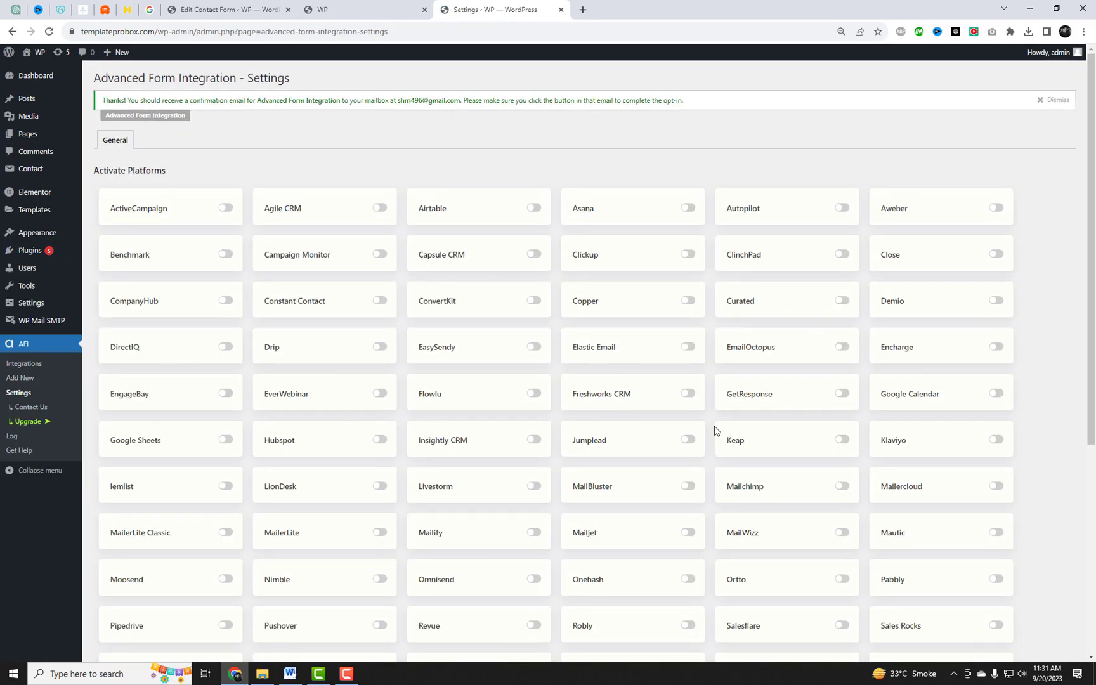
scroll(718, 431, down, 1)
click(841, 429)
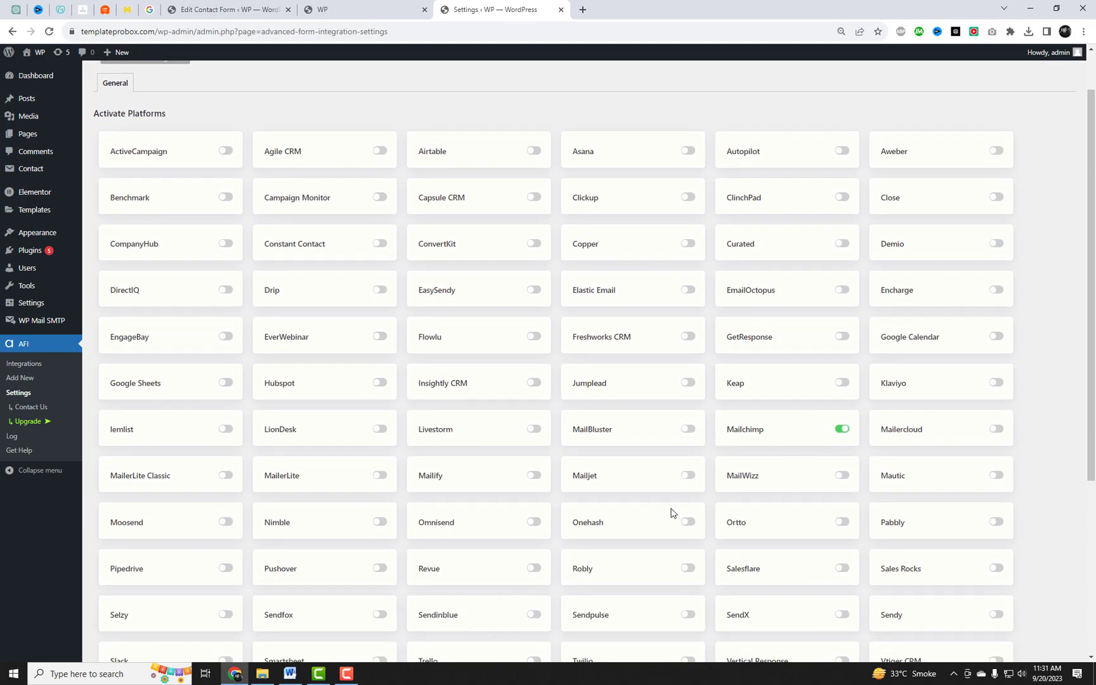
scroll(672, 513, down, 4)
click(119, 608)
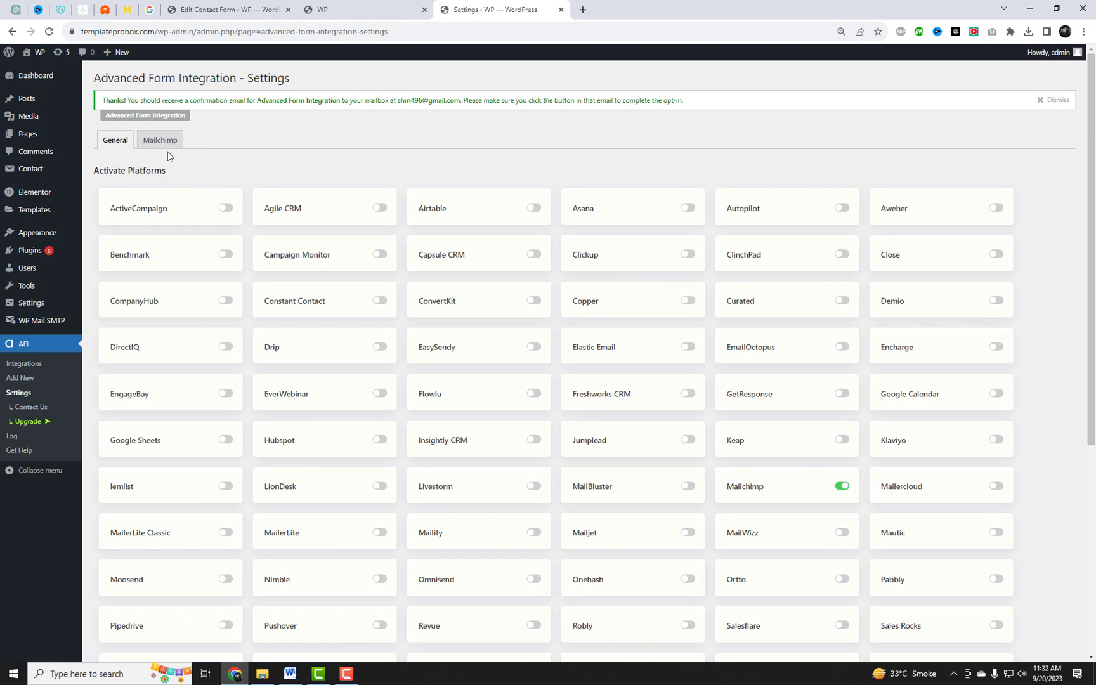
click(160, 140)
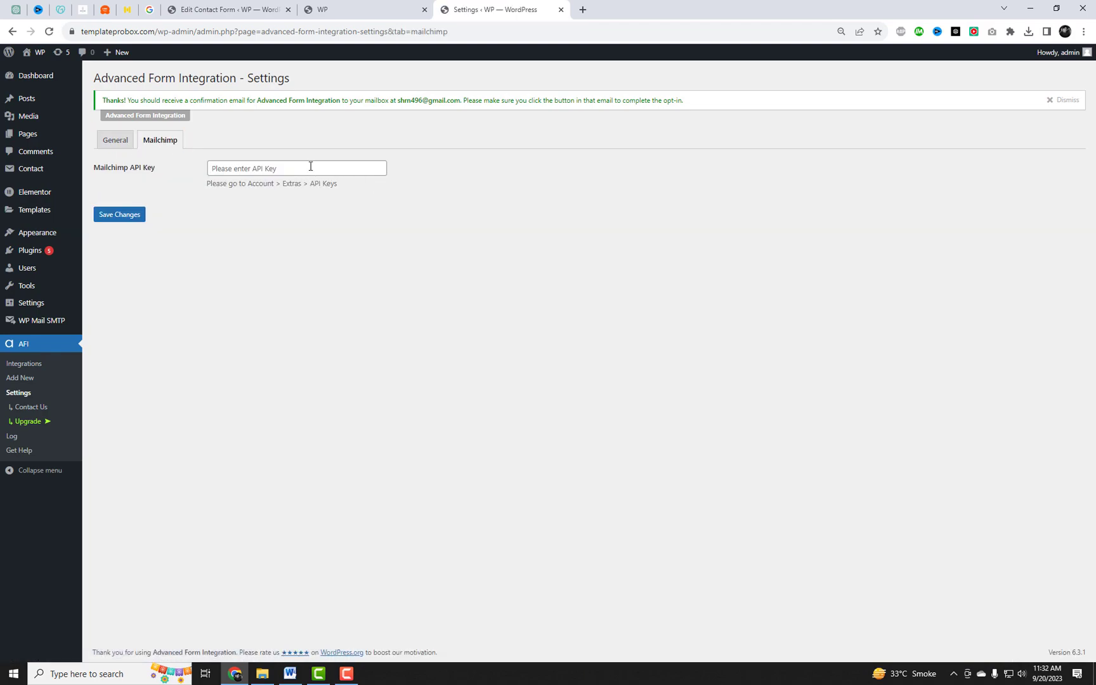
Step: Go to mailchimp.com and reach the account's Extras > API keys page
click(582, 9)
text(m)
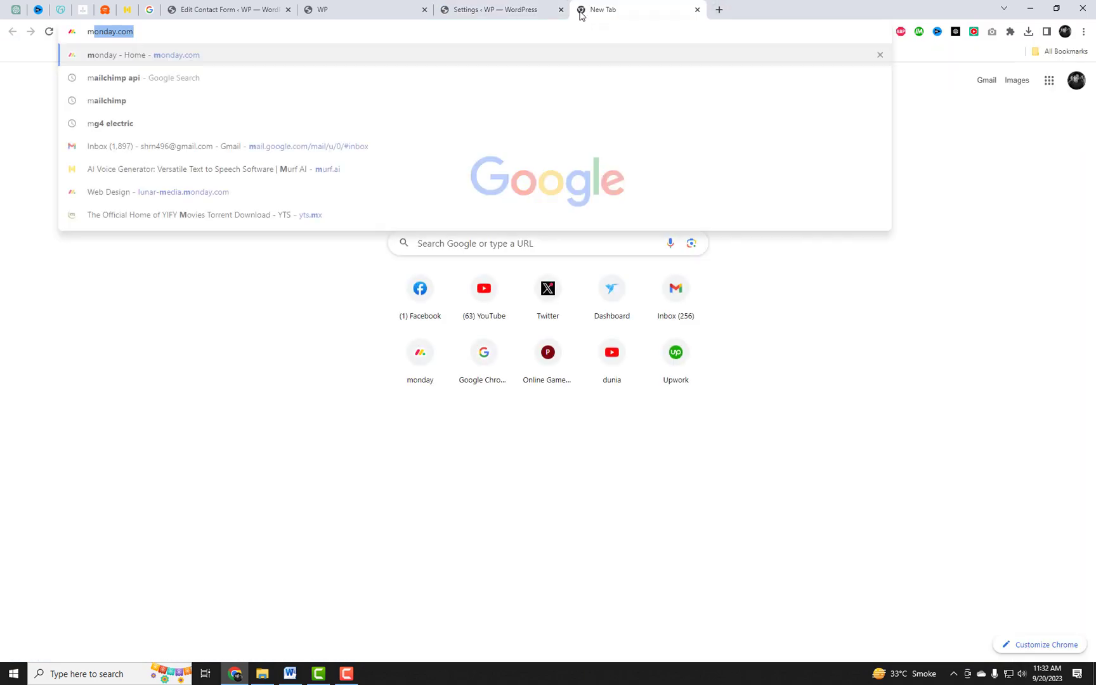
text(ail)
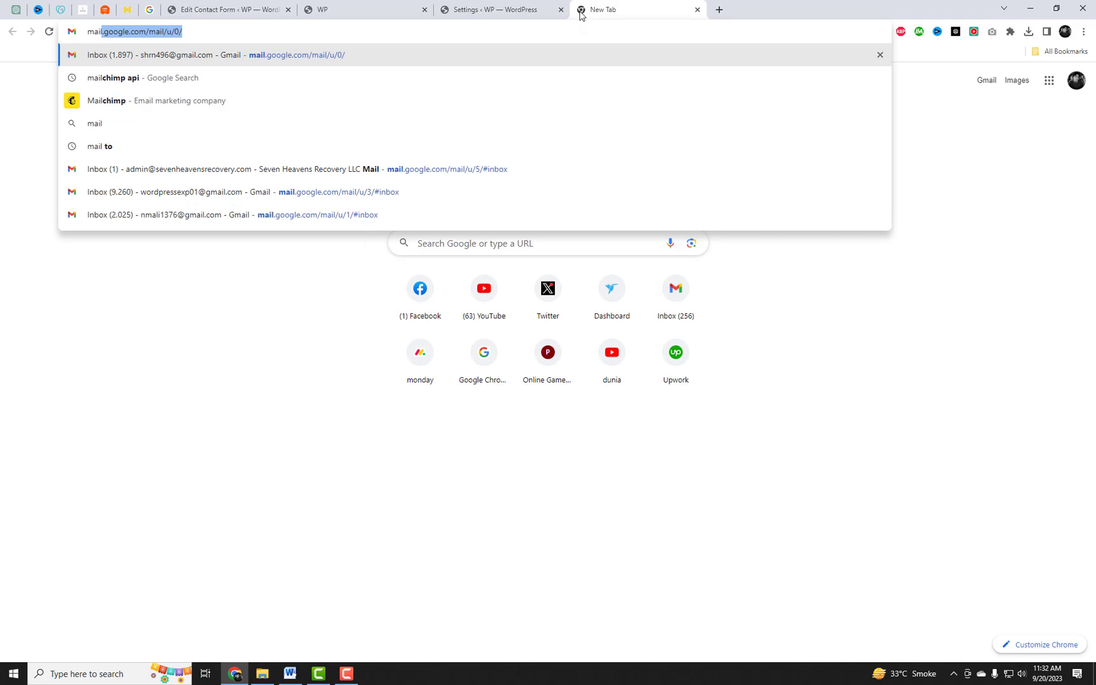
text(chimp)
key(Return)
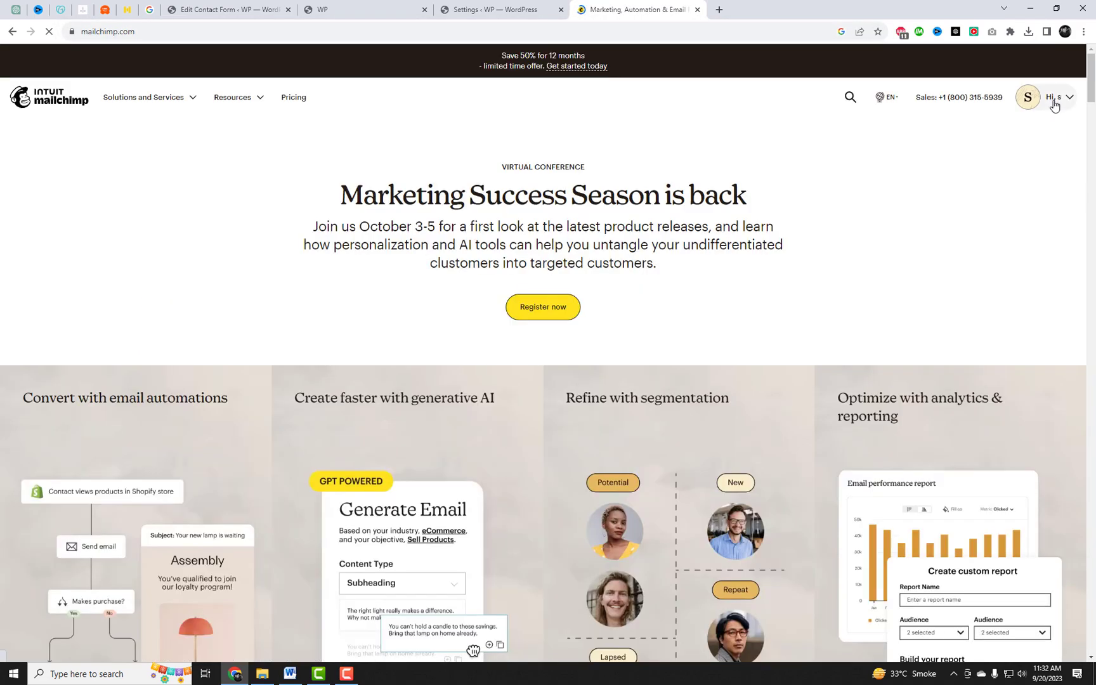
click(1055, 97)
click(959, 224)
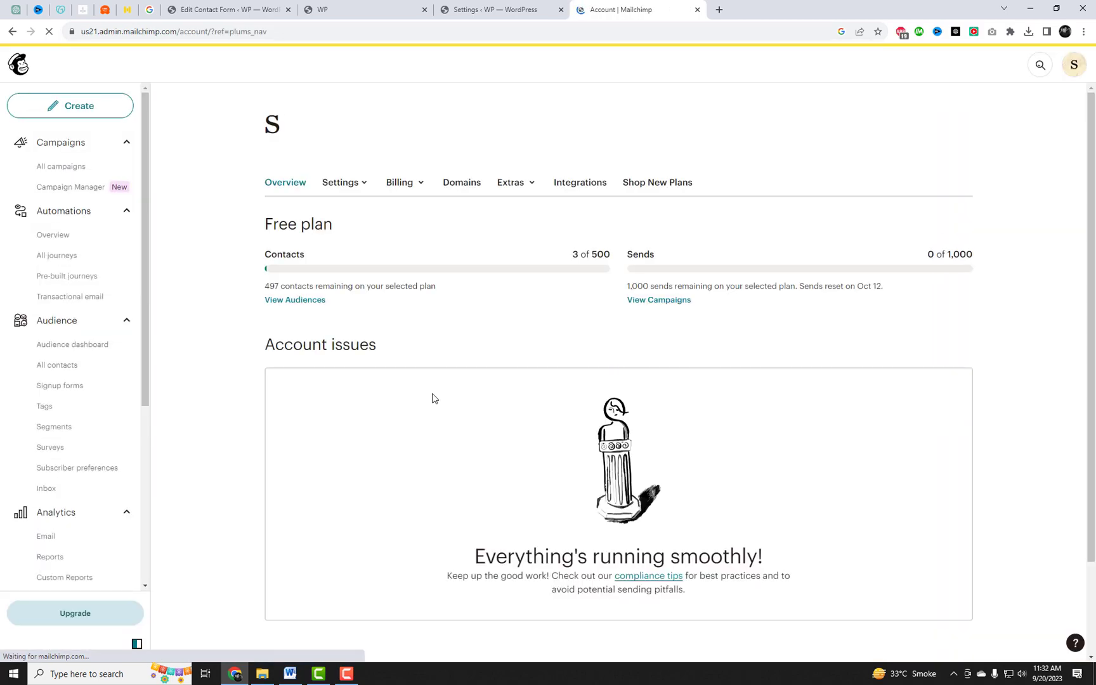
click(514, 182)
click(520, 237)
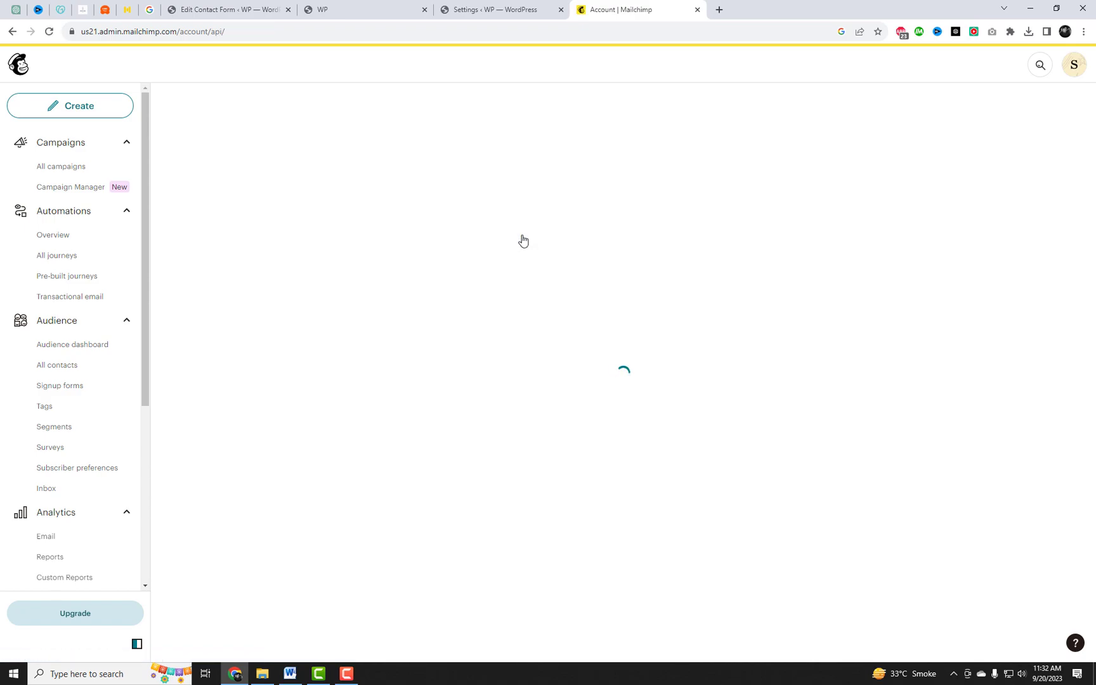
scroll(524, 241, down, 3)
Step: Create and generate a new named Mailchimp API key
click(301, 362)
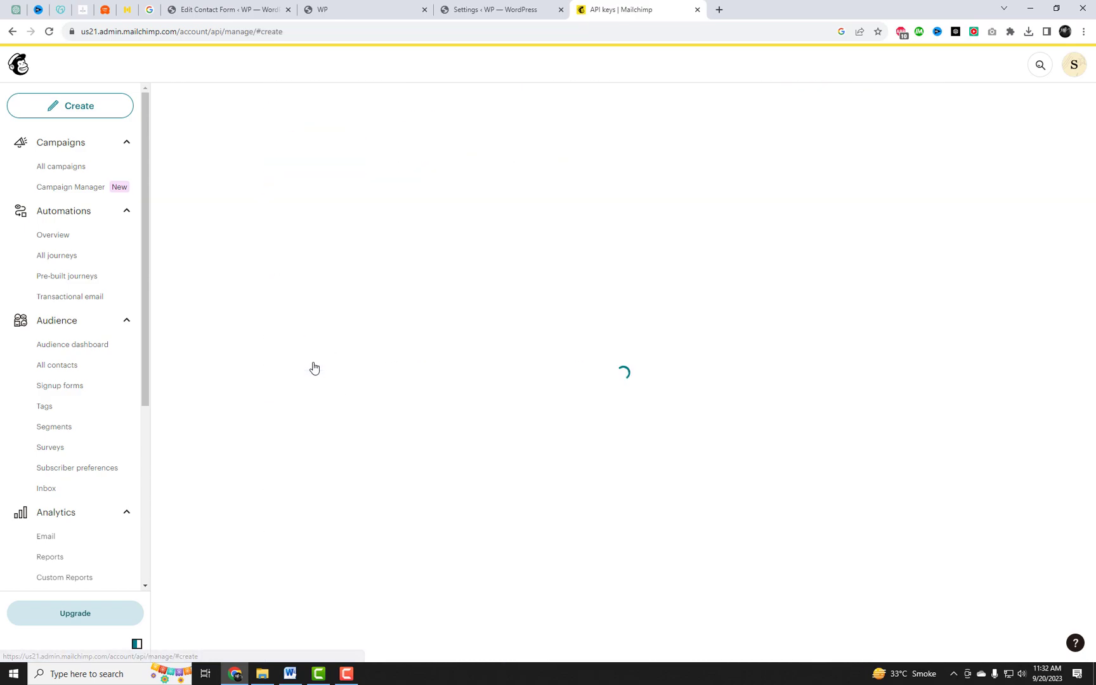
click(288, 340)
text(Contact Fo)
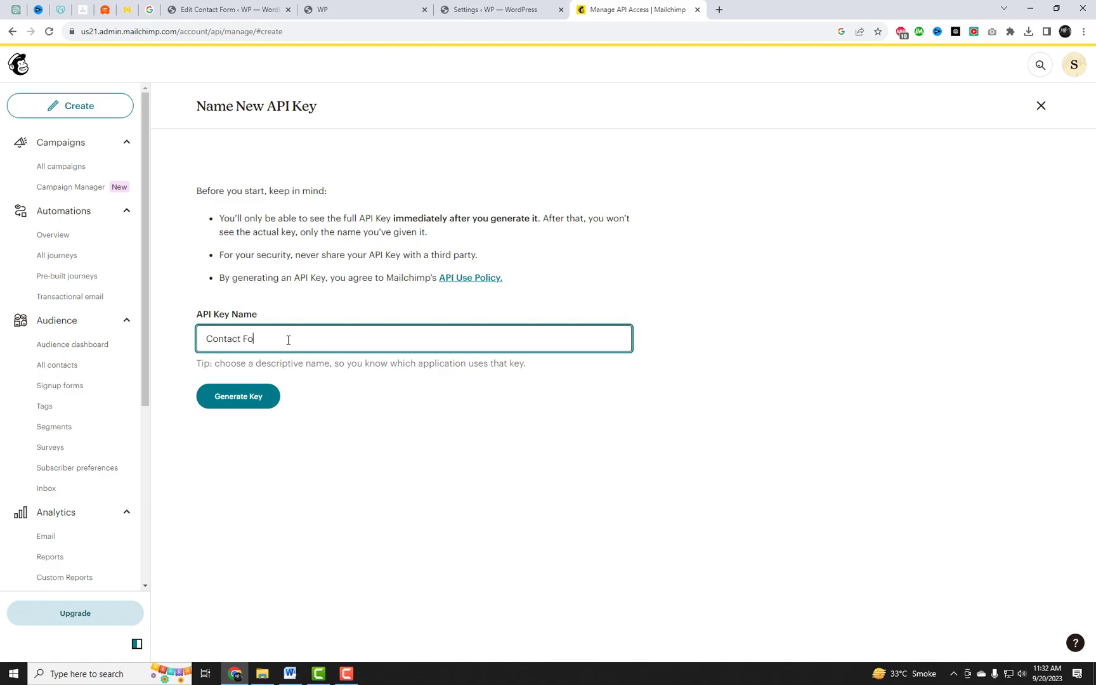
text(7)
click(238, 397)
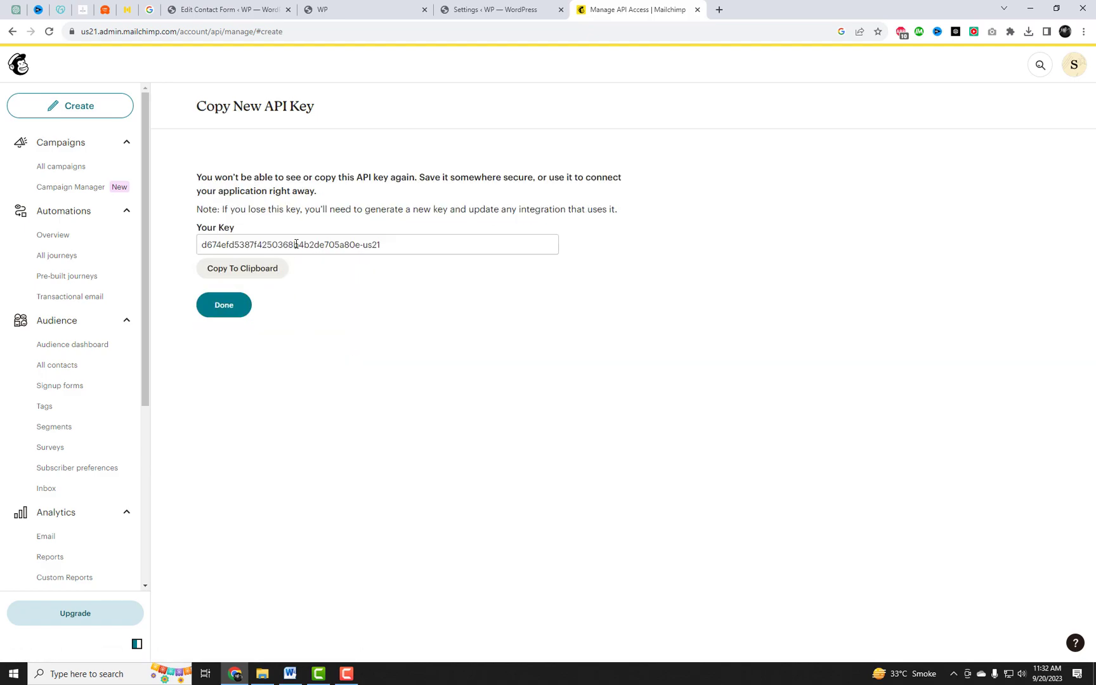
Step: Paste the new API key into AFI's Mailchimp settings and save it
click(495, 9)
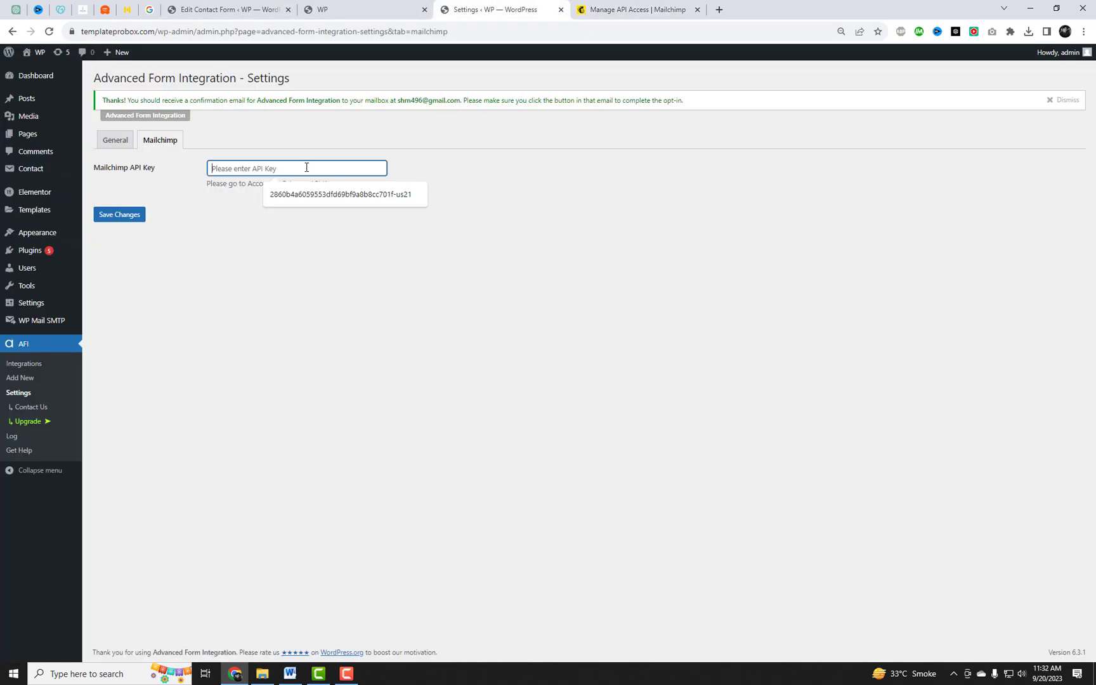
click(297, 168)
key(ctrl+v)
click(120, 214)
click(23, 363)
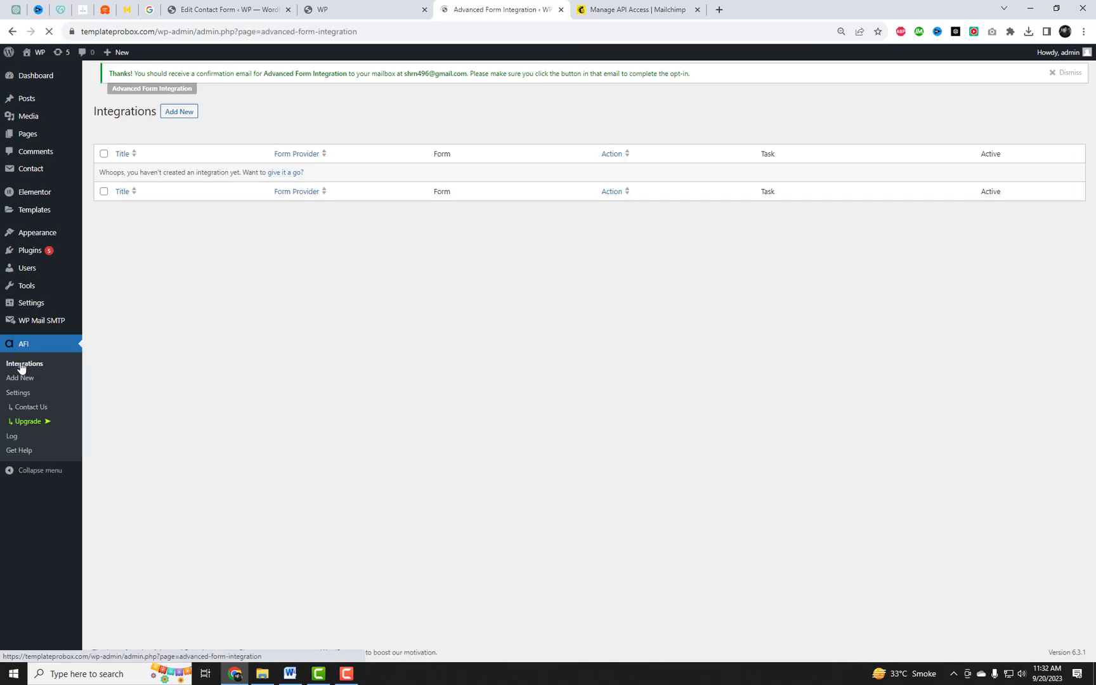
Step: Start a titled integration: Contact Form 7's Contact Form One to Mailchimp, Subscribe To List
click(115, 129)
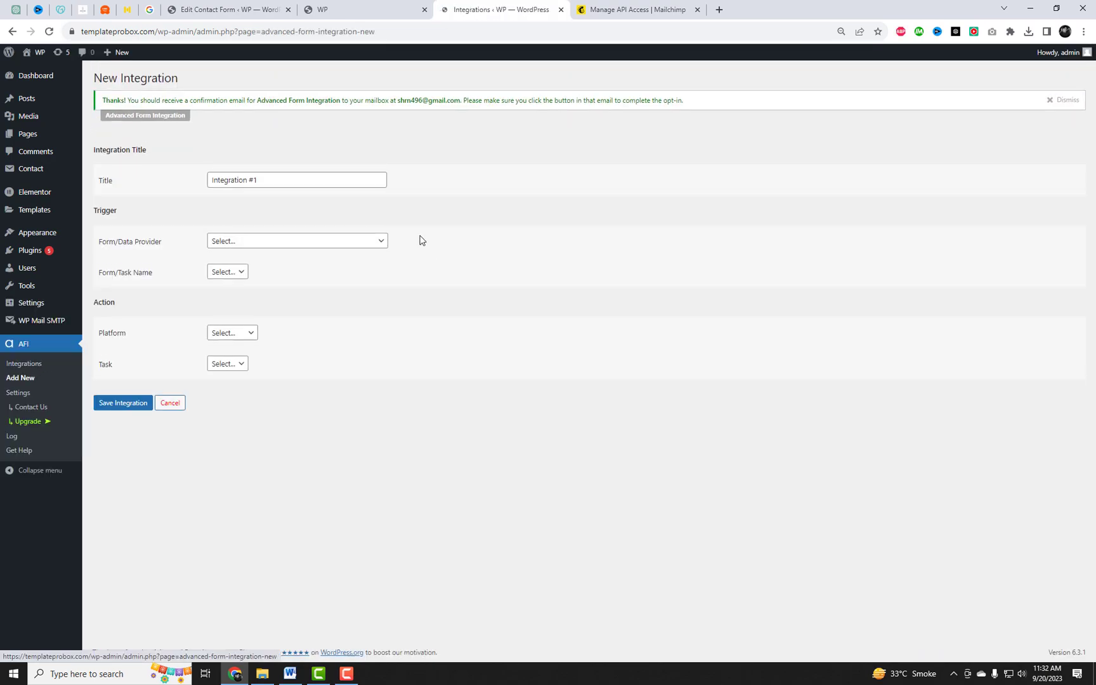
click(234, 180)
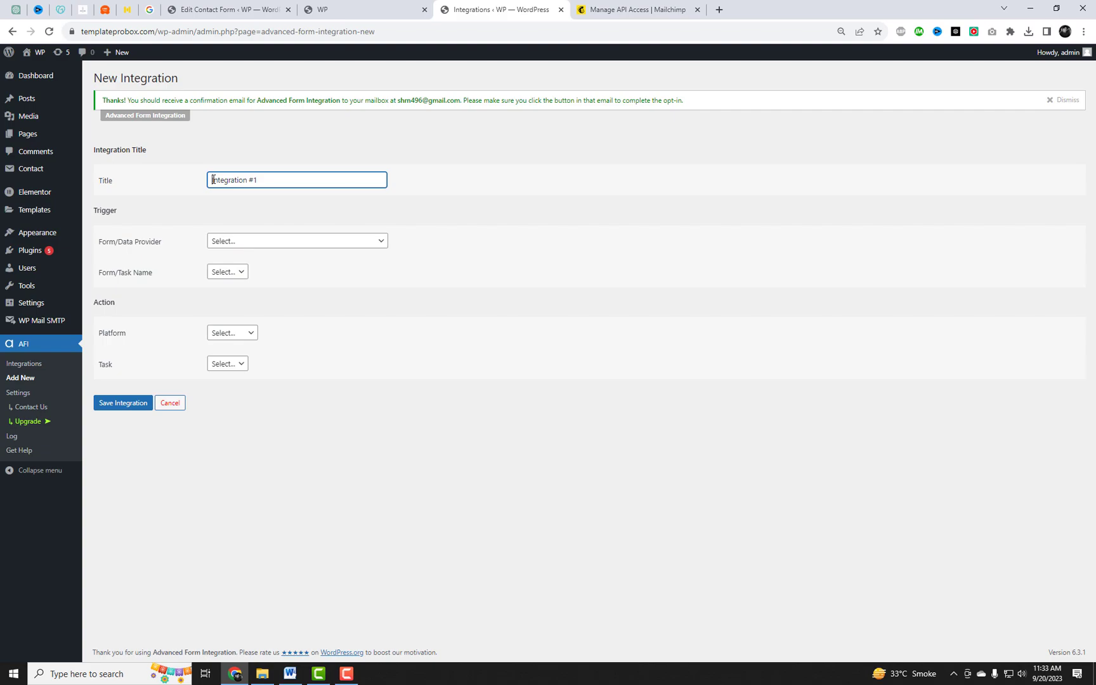
text(Contact Form )
text(7)
click(254, 240)
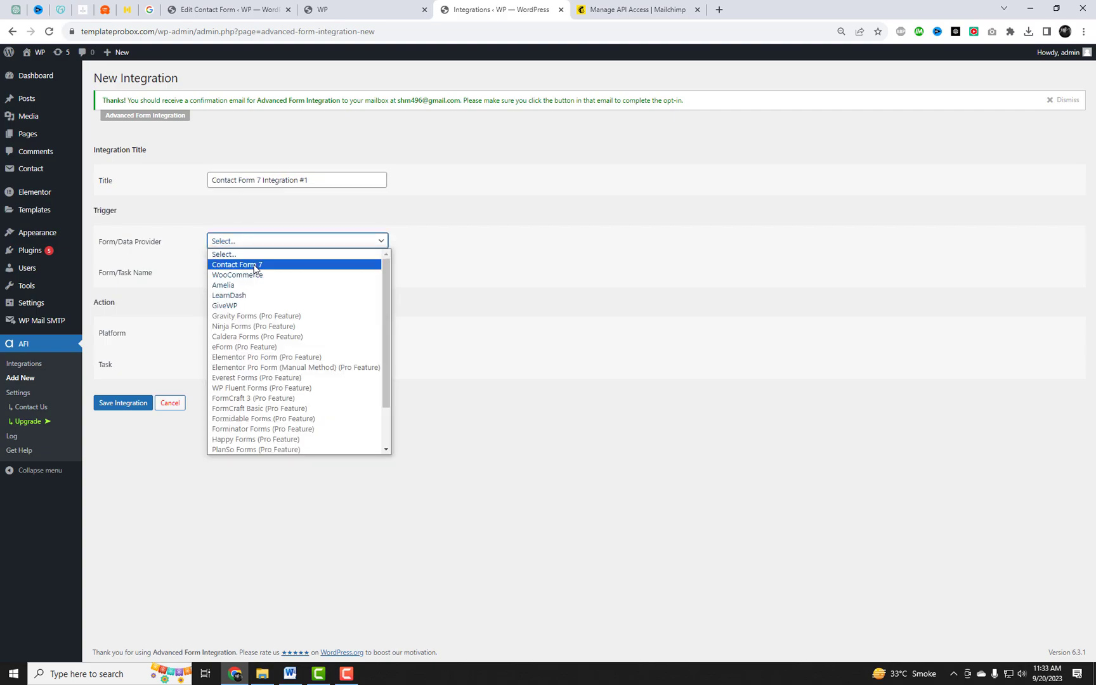
click(249, 264)
click(243, 295)
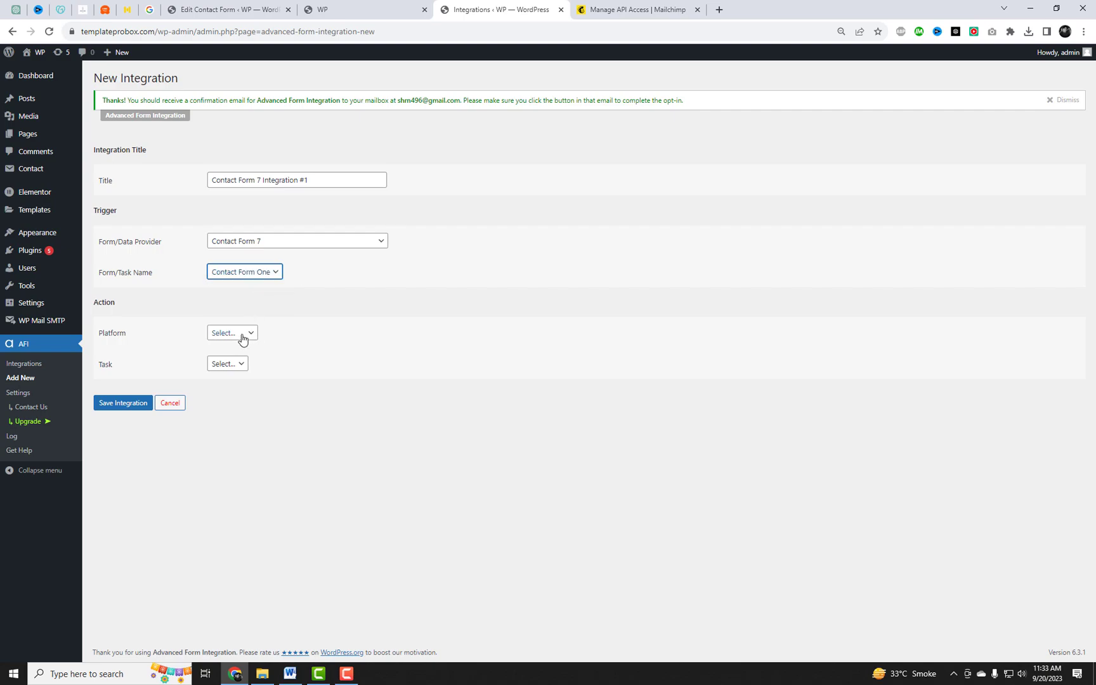
click(231, 331)
click(229, 357)
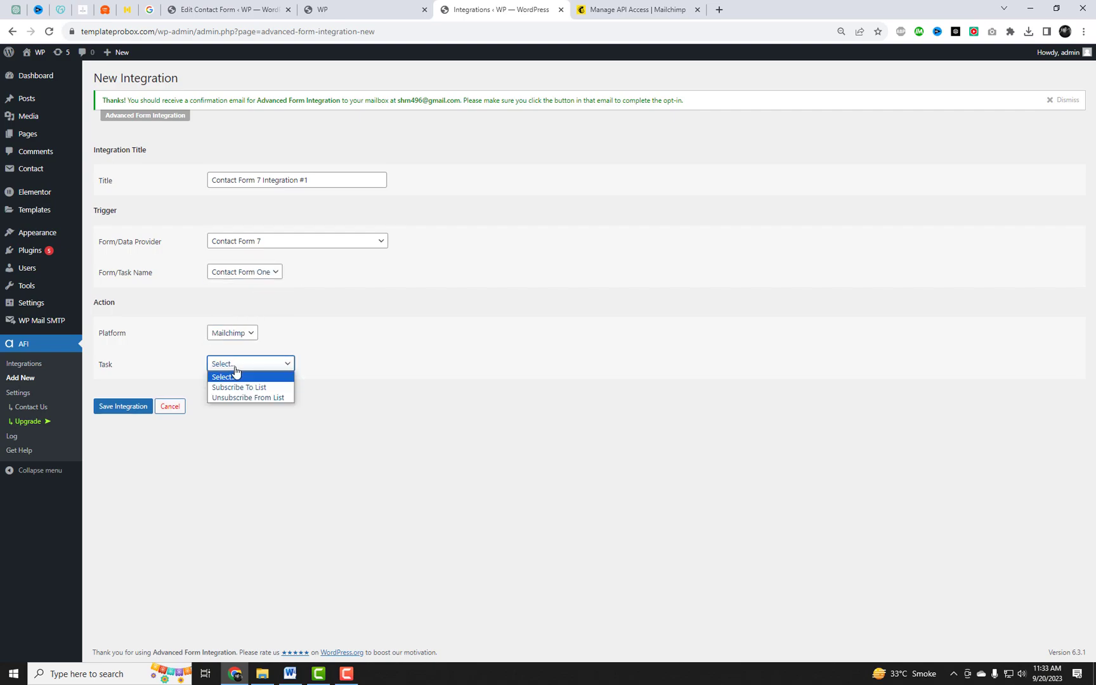
click(244, 386)
scroll(571, 468, down, 2)
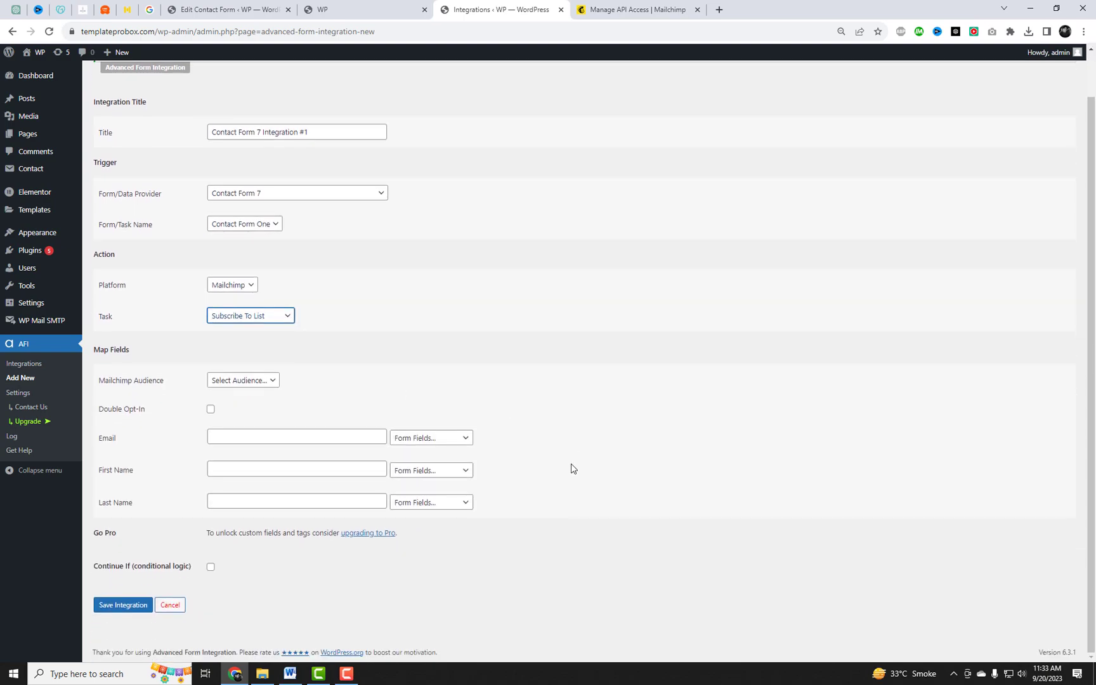
Step: Choose audience 's', map email, first and last name fields, and save the integration
click(249, 380)
click(234, 403)
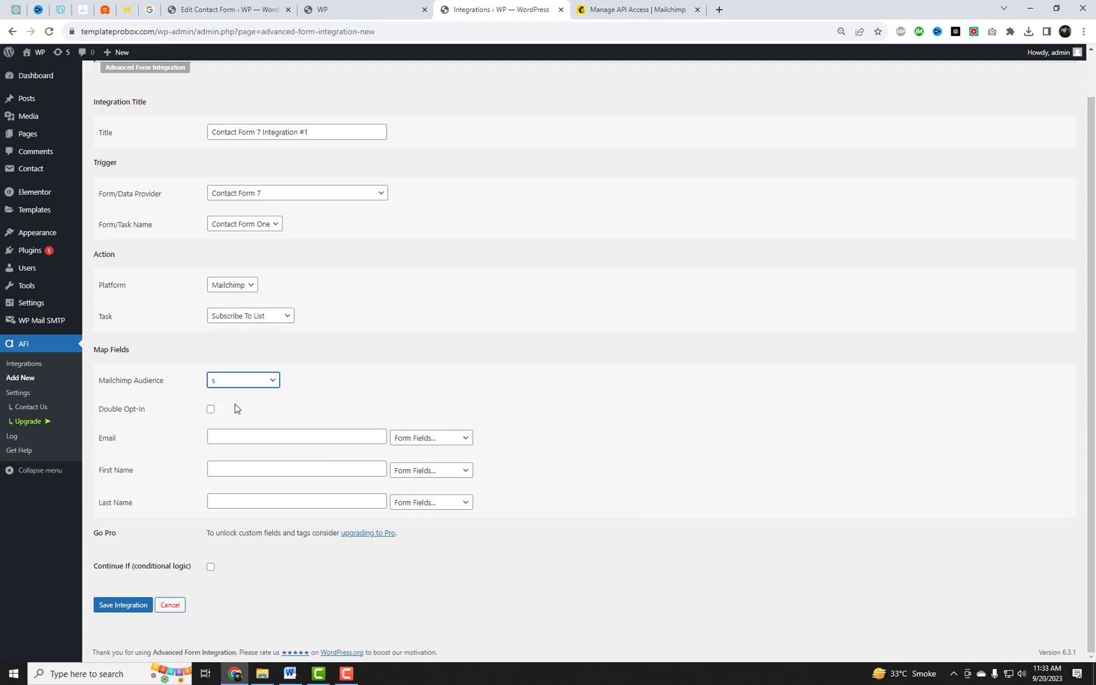
click(247, 436)
click(431, 438)
click(413, 482)
click(450, 471)
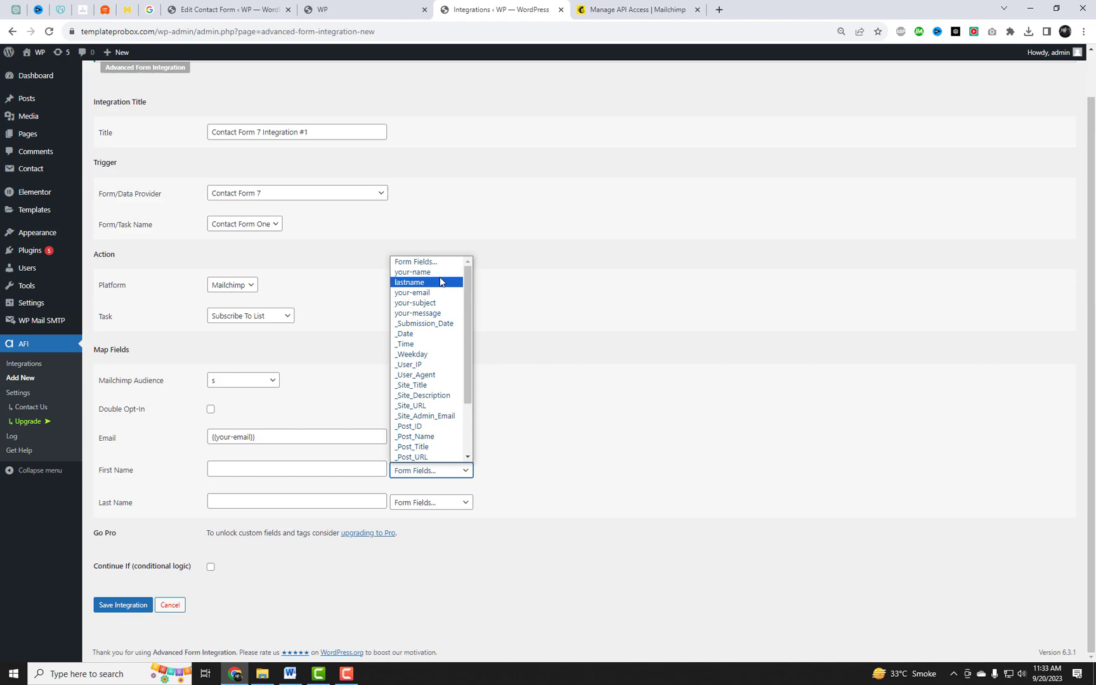
scroll(439, 276, down, 5)
scroll(440, 276, up, 5)
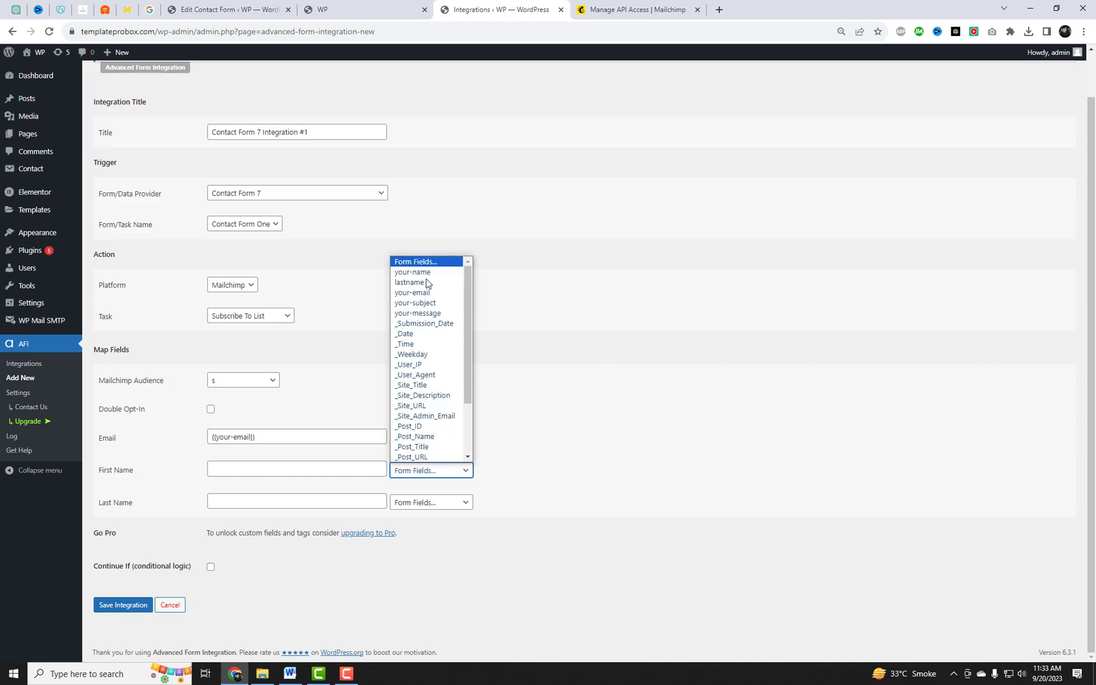
click(413, 272)
click(417, 502)
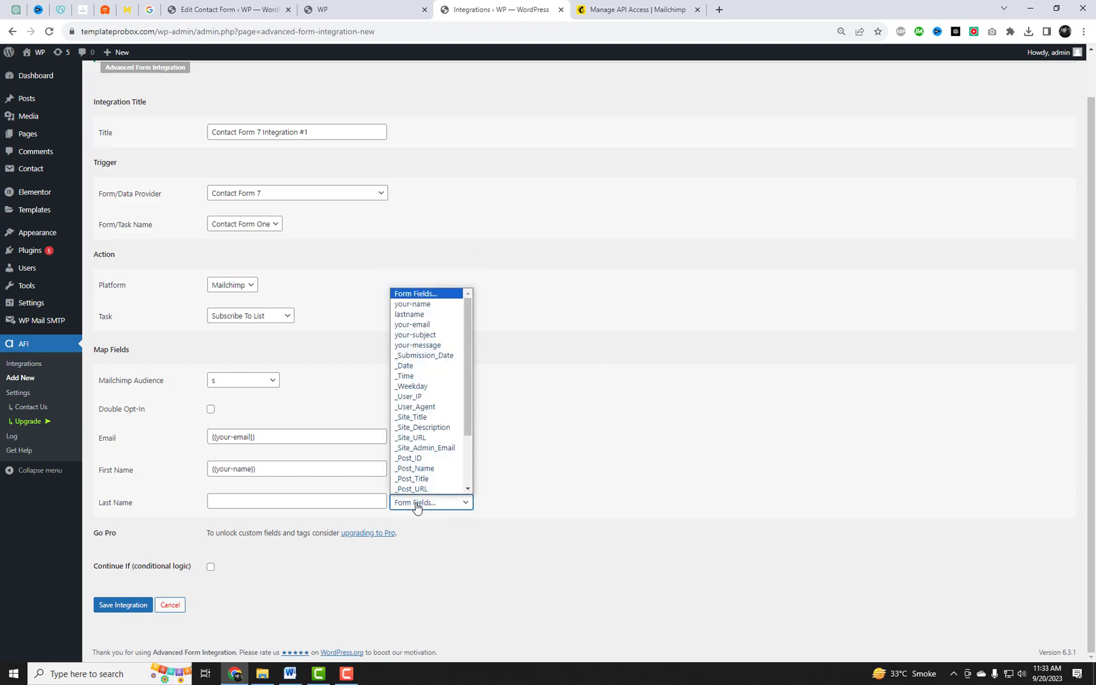
click(413, 310)
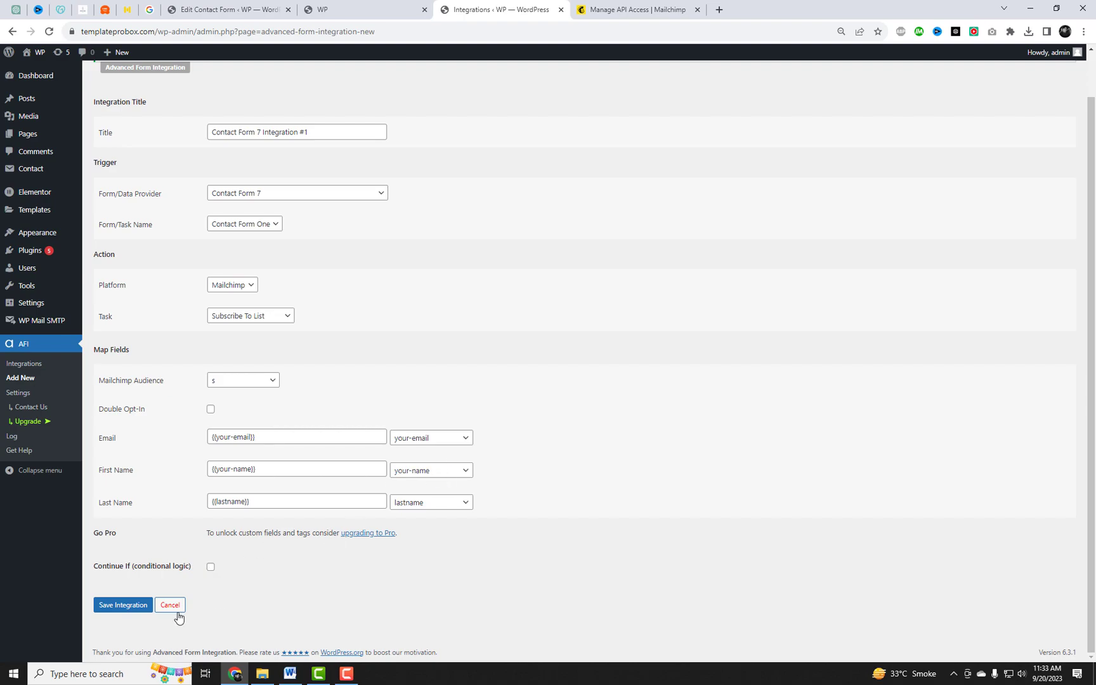
click(124, 606)
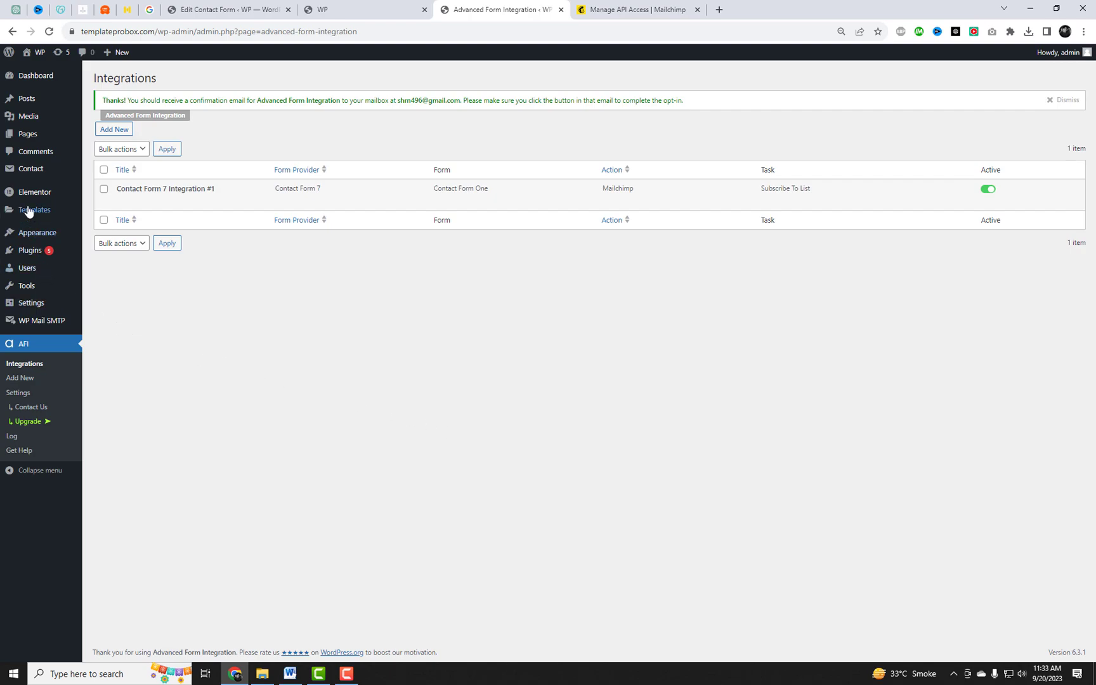
Step: Open Contact Form One for editing from the contact forms list in a new tab
mouse_move(32, 169)
right_click(105, 172)
click(146, 177)
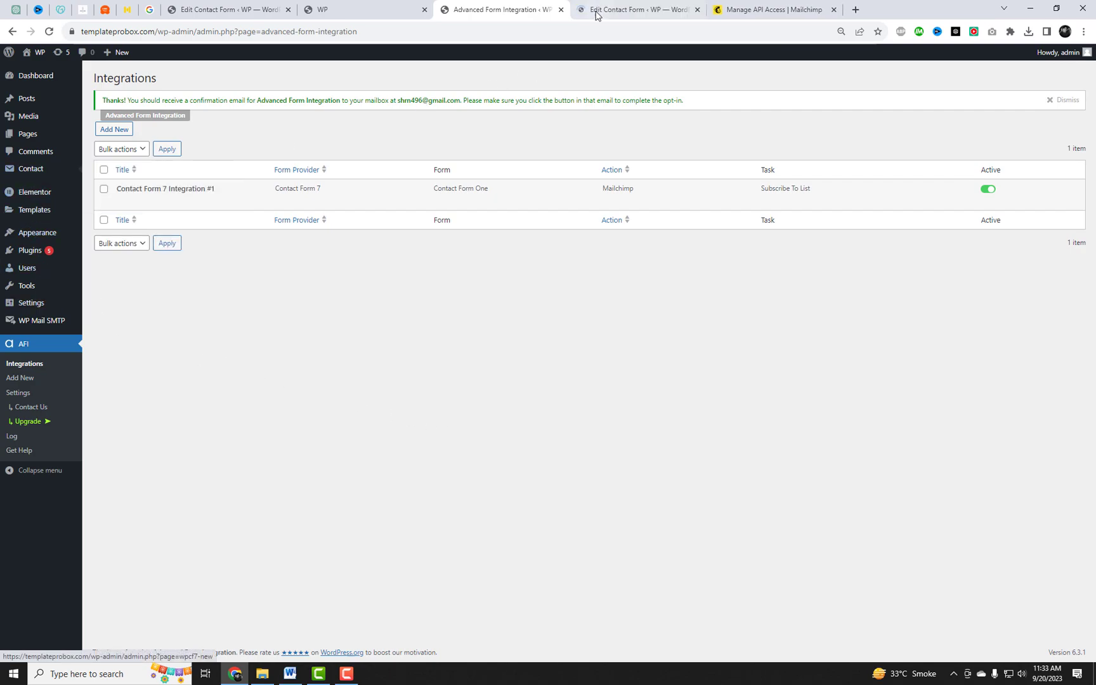
click(601, 9)
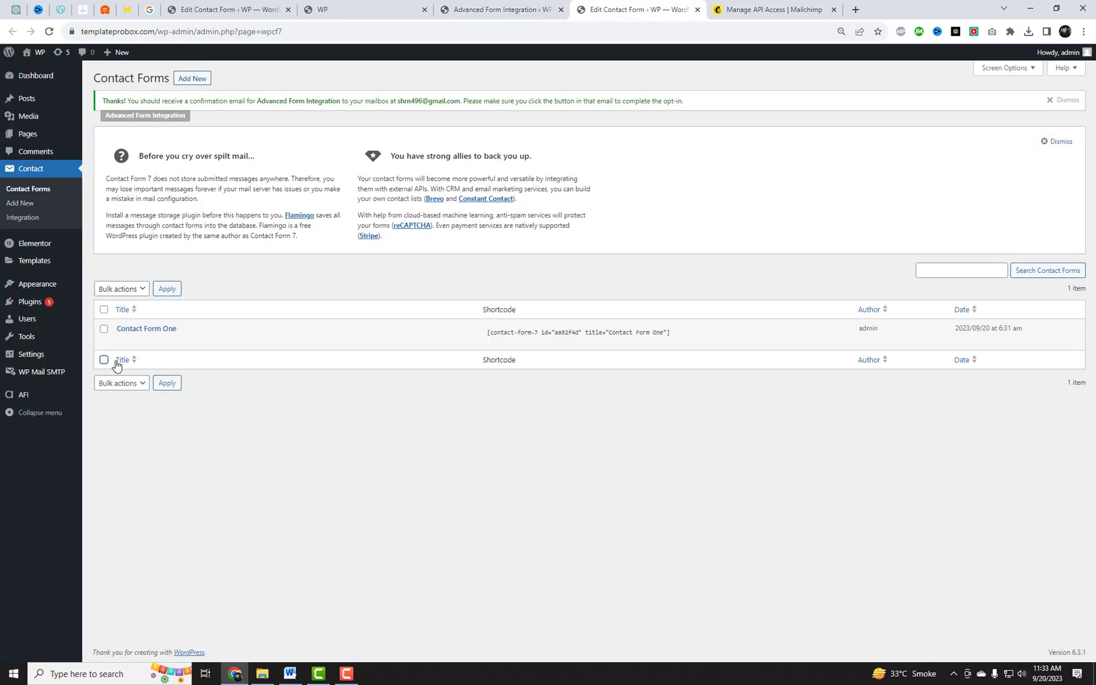
click(123, 340)
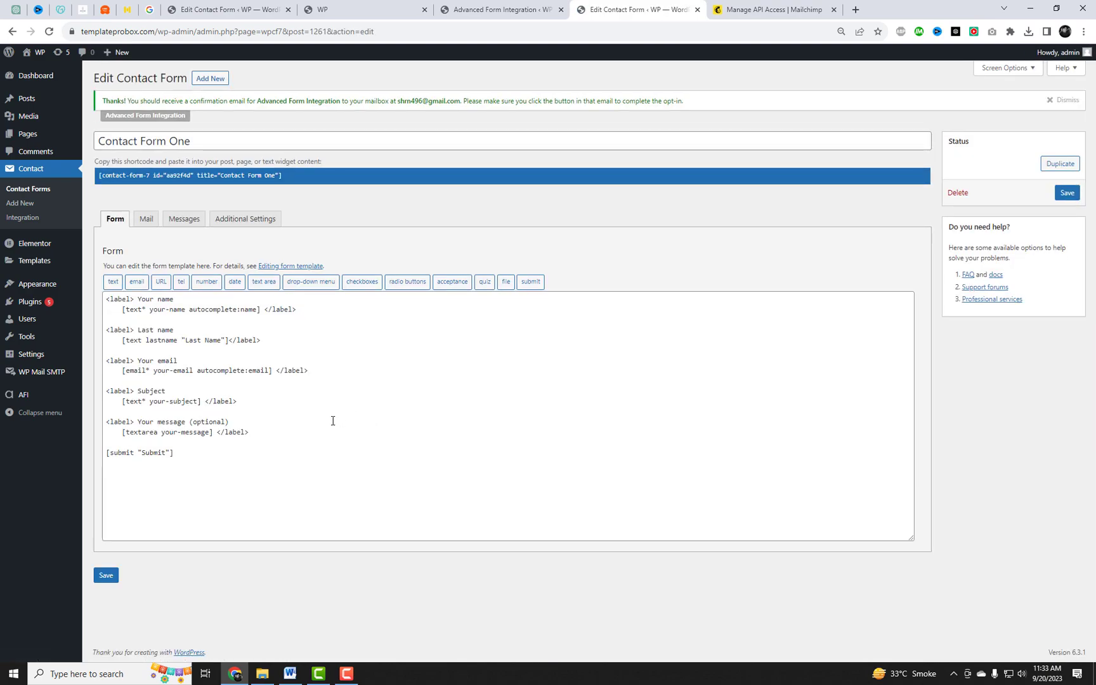
Step: Delete the Subject and message blocks, rename 'Your Name' to 'First Name', and save
drag(242, 402, 107, 391)
key(Delete)
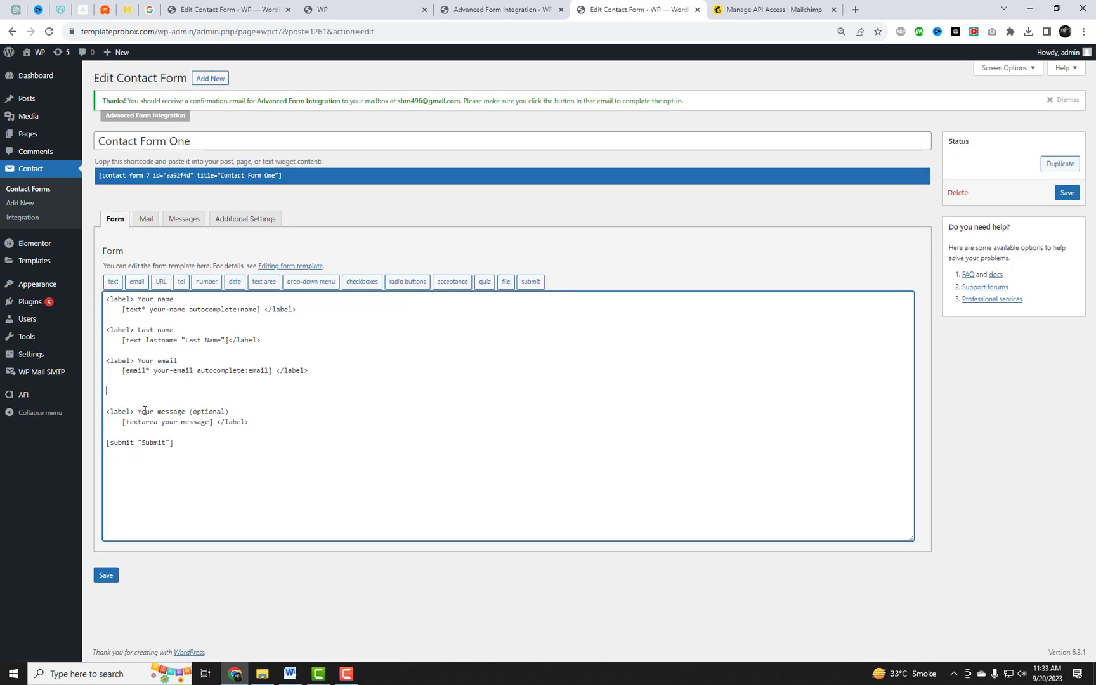
drag(254, 421, 106, 407)
key(Delete)
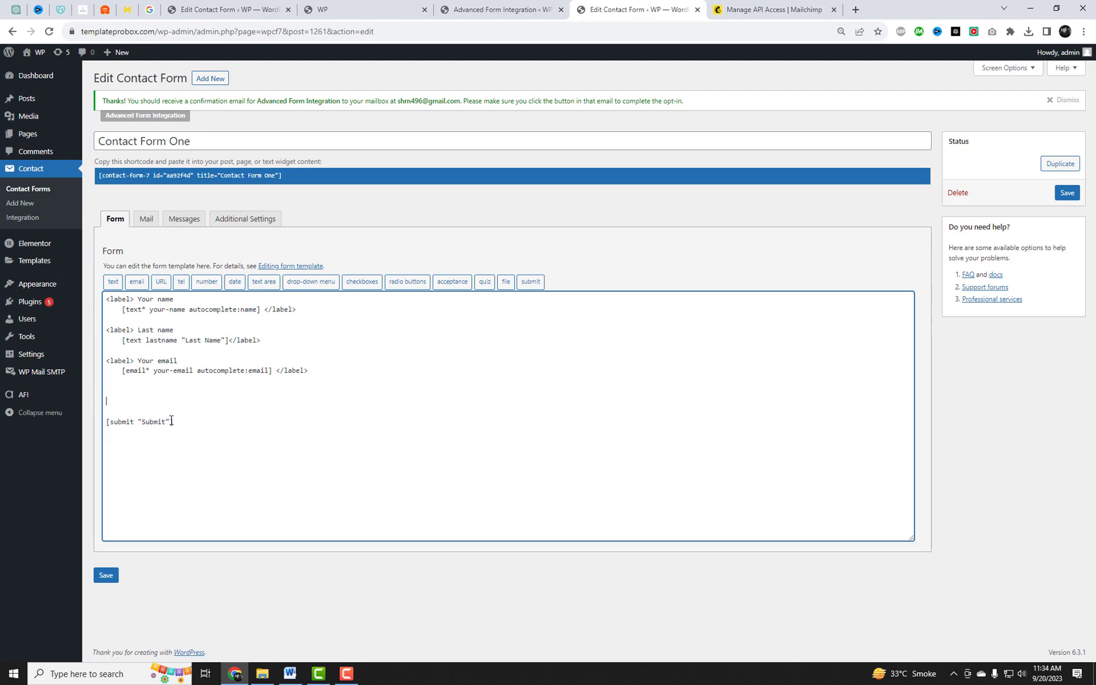
key(Delete)
key(Delete)
drag(138, 299, 186, 299)
text(First)
click(1065, 193)
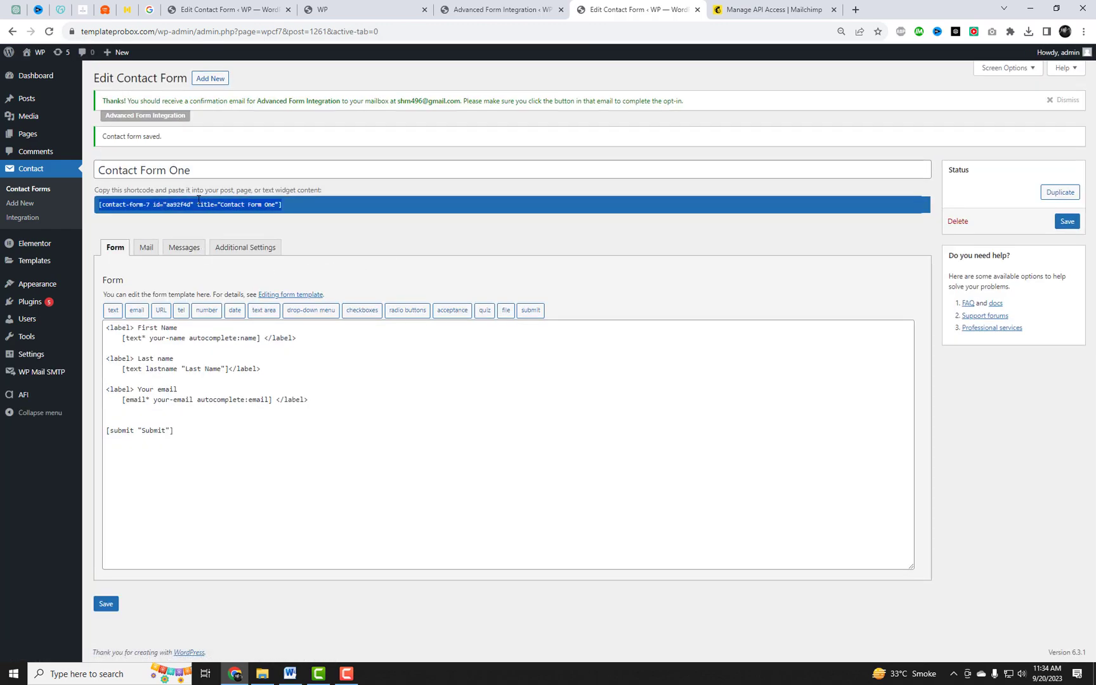
Step: Go to the About page and open its Elementor editor in a new tab
click(364, 10)
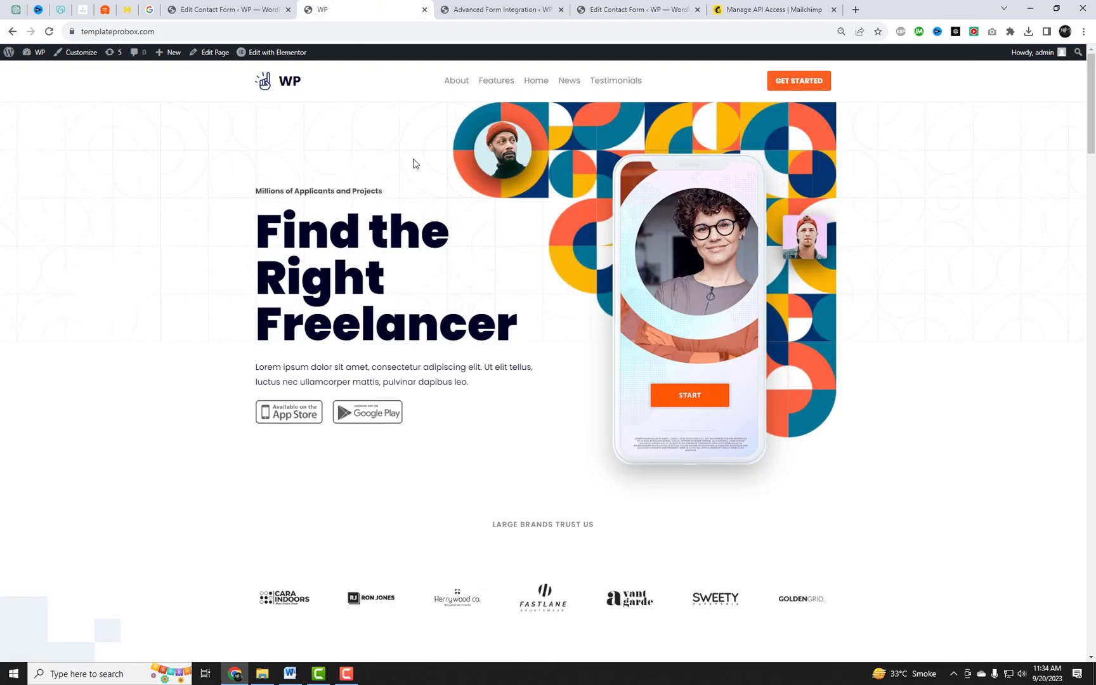
click(456, 81)
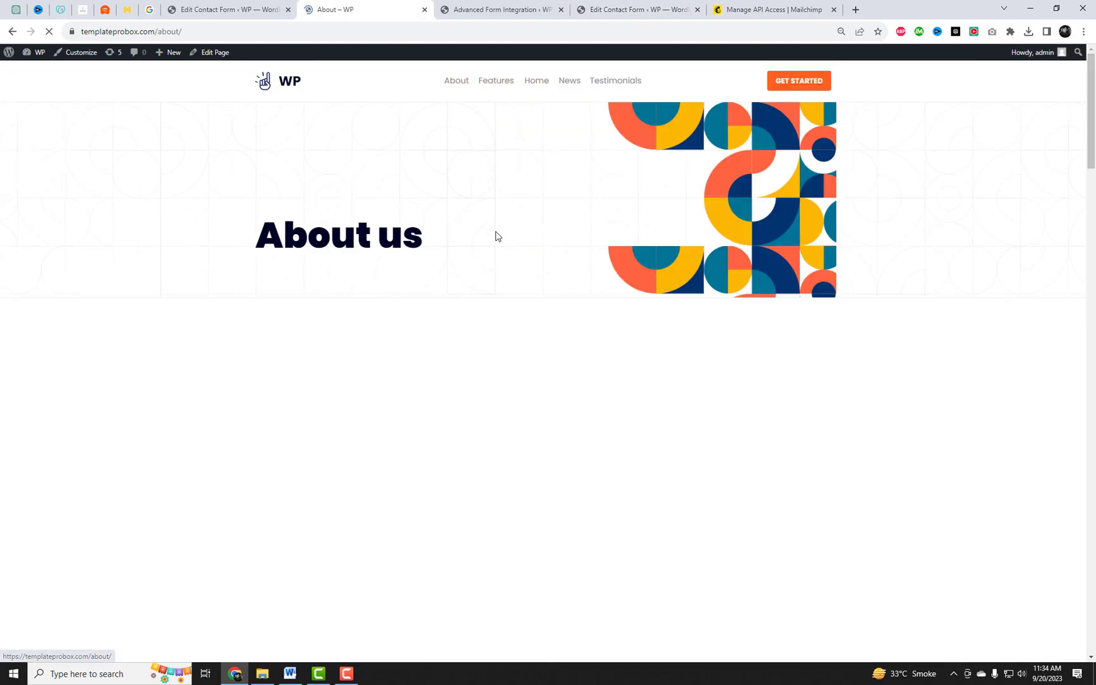
mouse_move(273, 52)
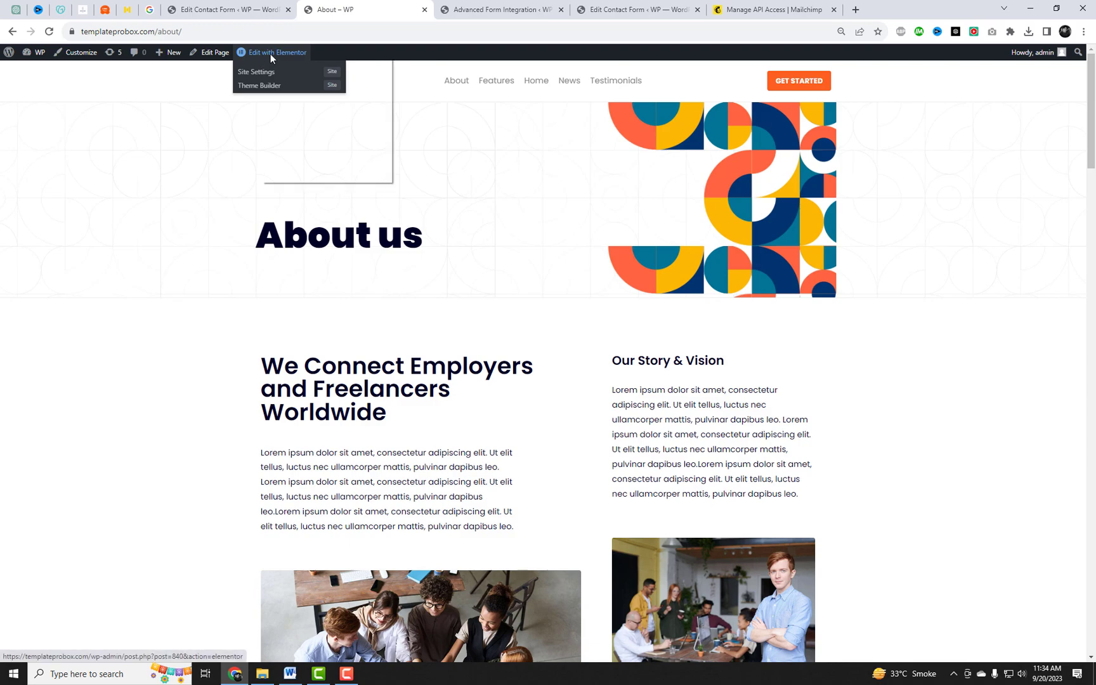
right_click(296, 62)
click(343, 64)
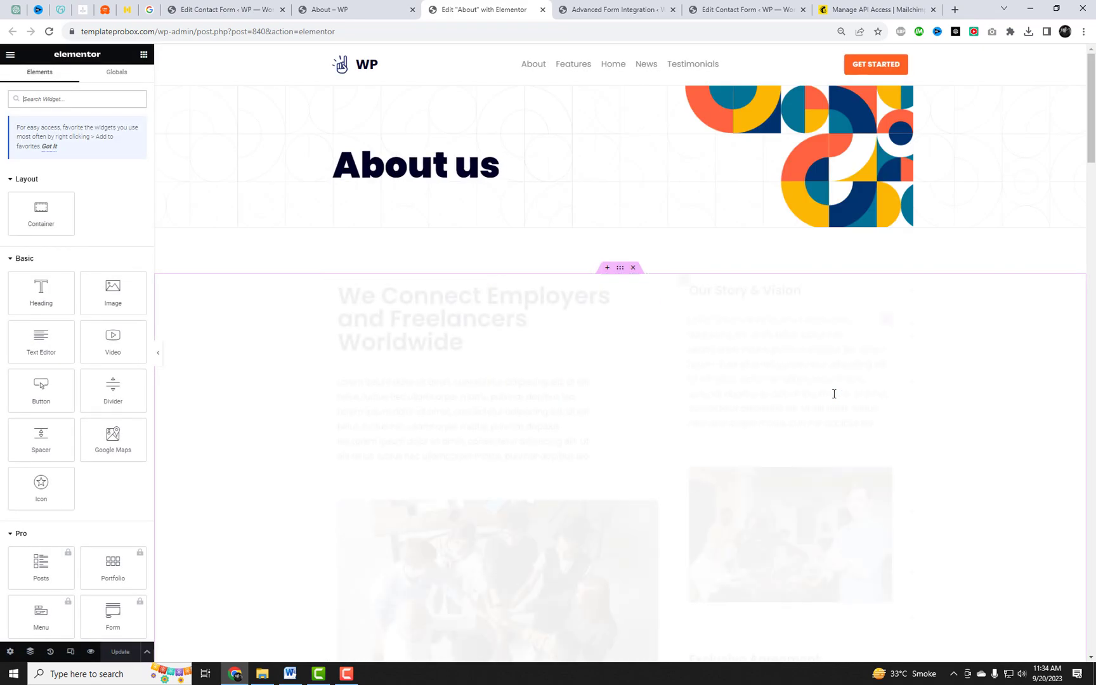
scroll(831, 392, down, 2)
scroll(894, 408, down, 5)
scroll(894, 407, down, 5)
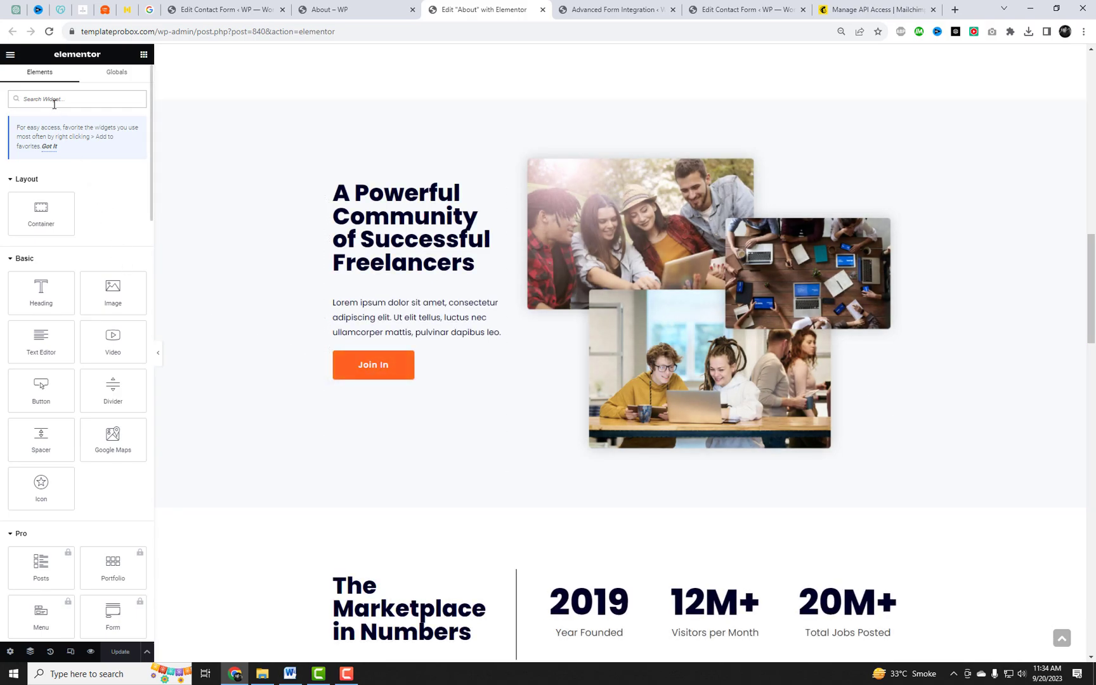
text(short)
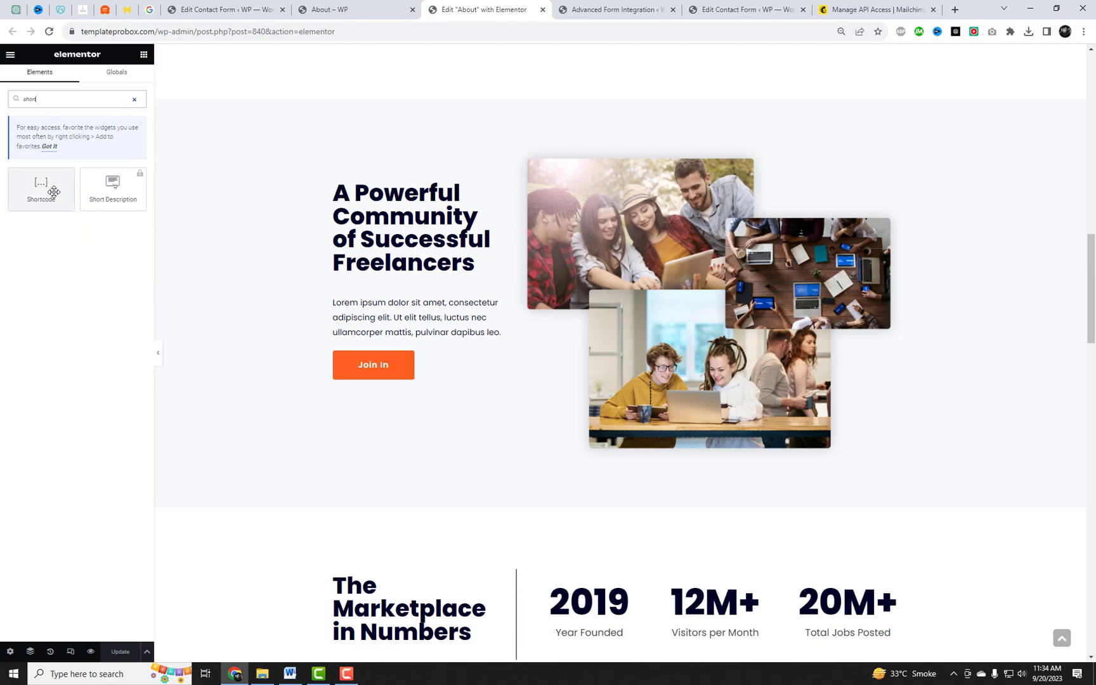
Step: Place a Shortcode widget with the form's shortcode below Join In, widen its column, and update
drag(41, 187, 397, 393)
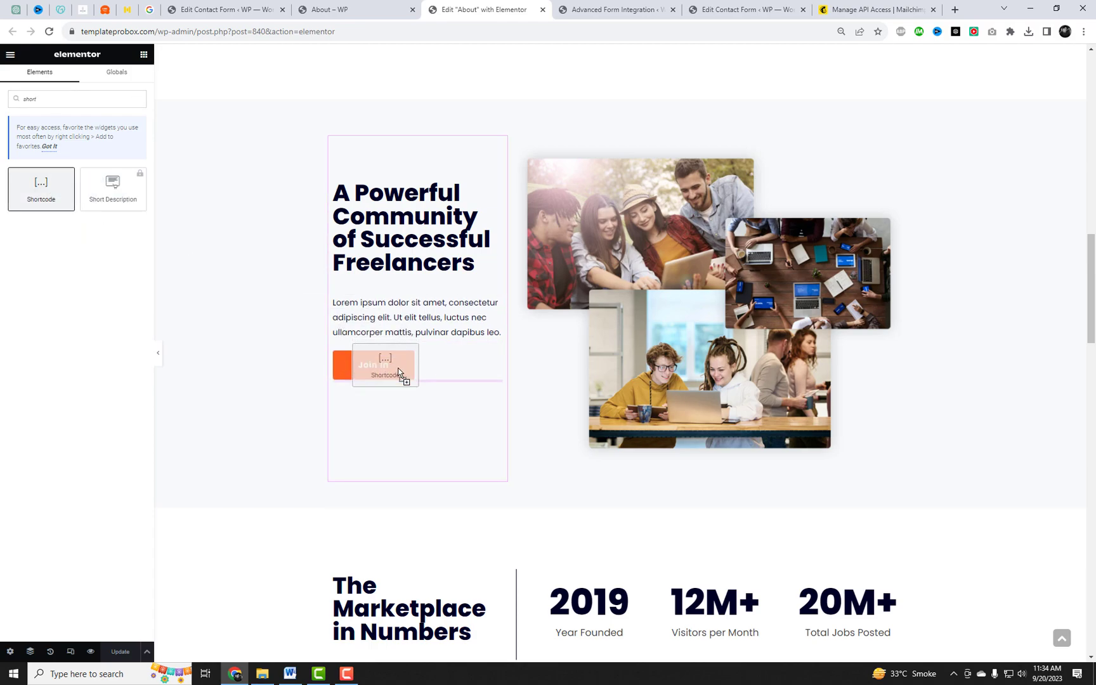
drag(397, 392, 394, 378)
click(47, 188)
key(ctrl+v)
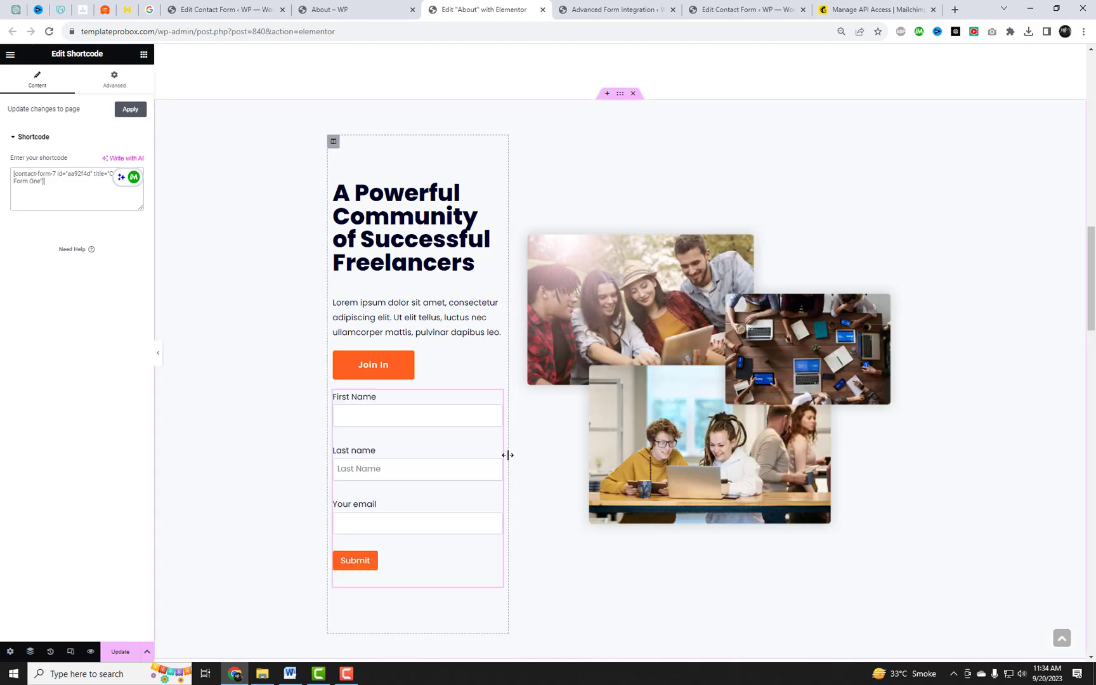
mouse_move(504, 455)
mouse_down()
mouse_move(580, 458)
mouse_move(546, 457)
mouse_up()
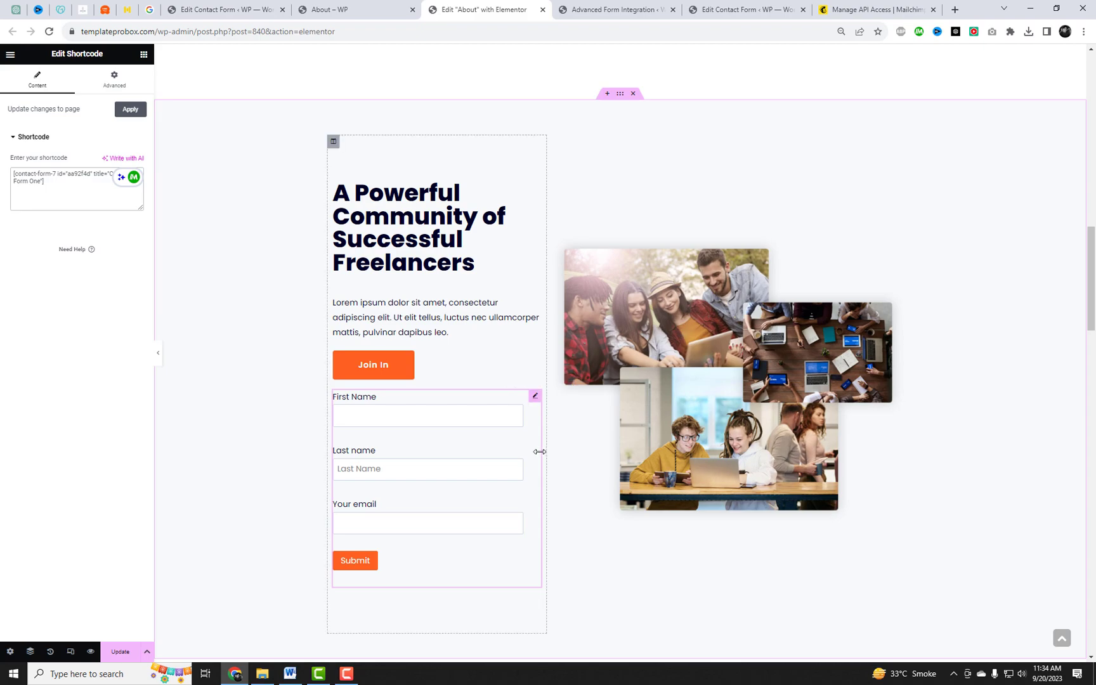
click(122, 652)
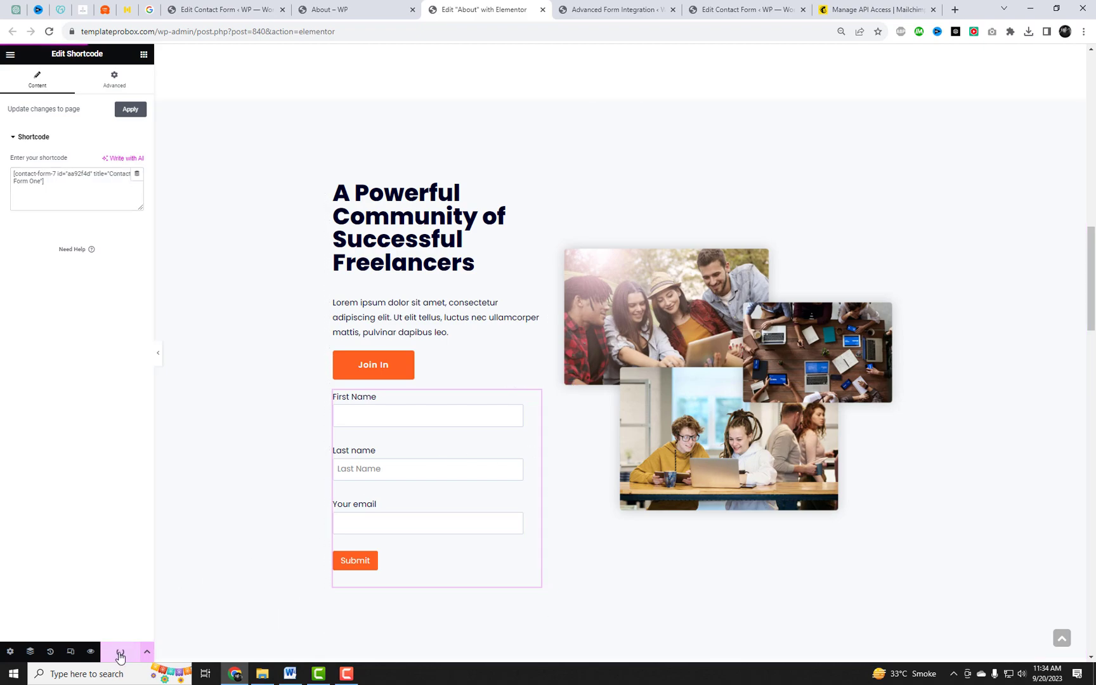
Step: Change Contact Form One's submit button label to 'Subscribe to our list' and save
click(334, 10)
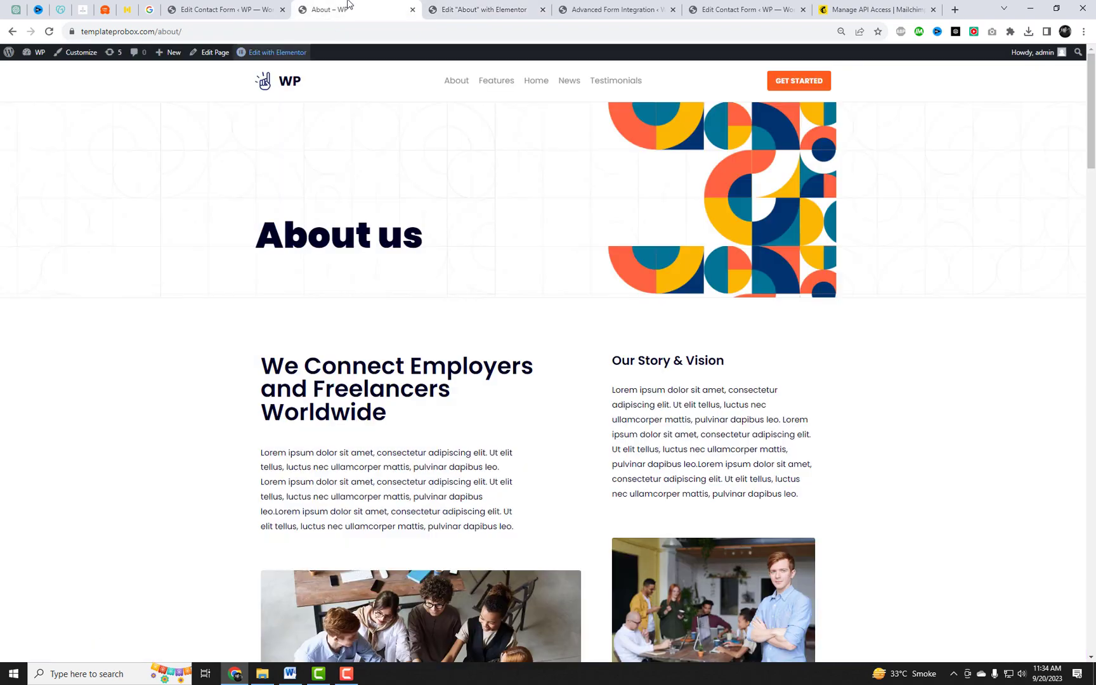
scroll(633, 354, down, 3)
right_click(540, 156)
click(583, 186)
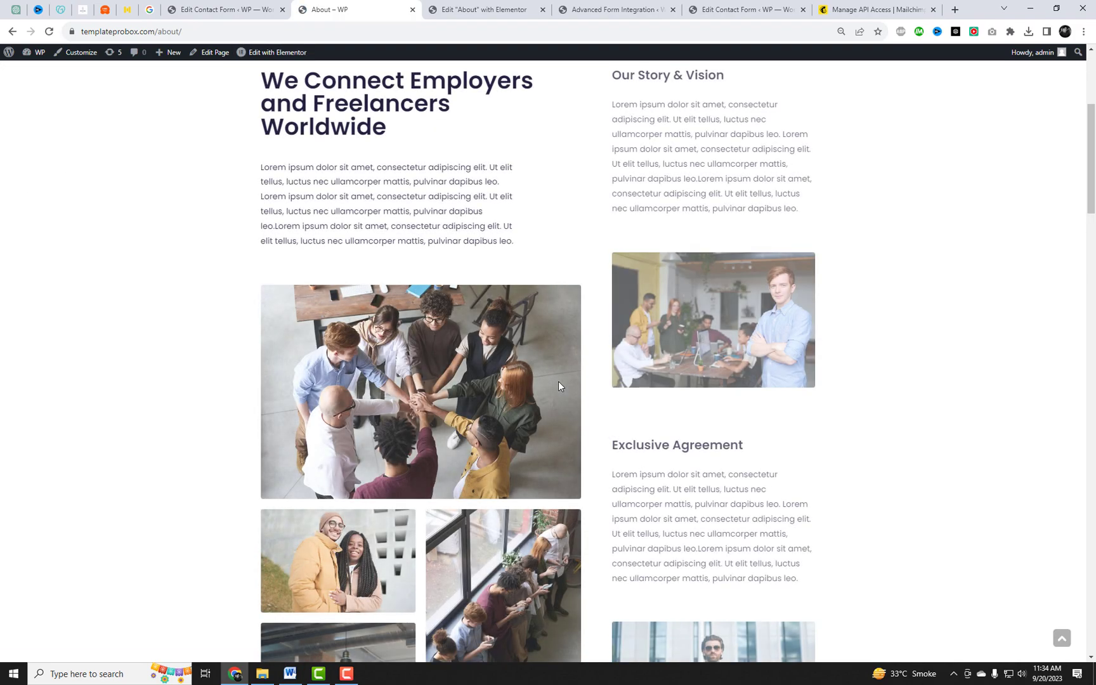
scroll(558, 381, down, 5)
scroll(559, 381, down, 5)
scroll(558, 381, down, 3)
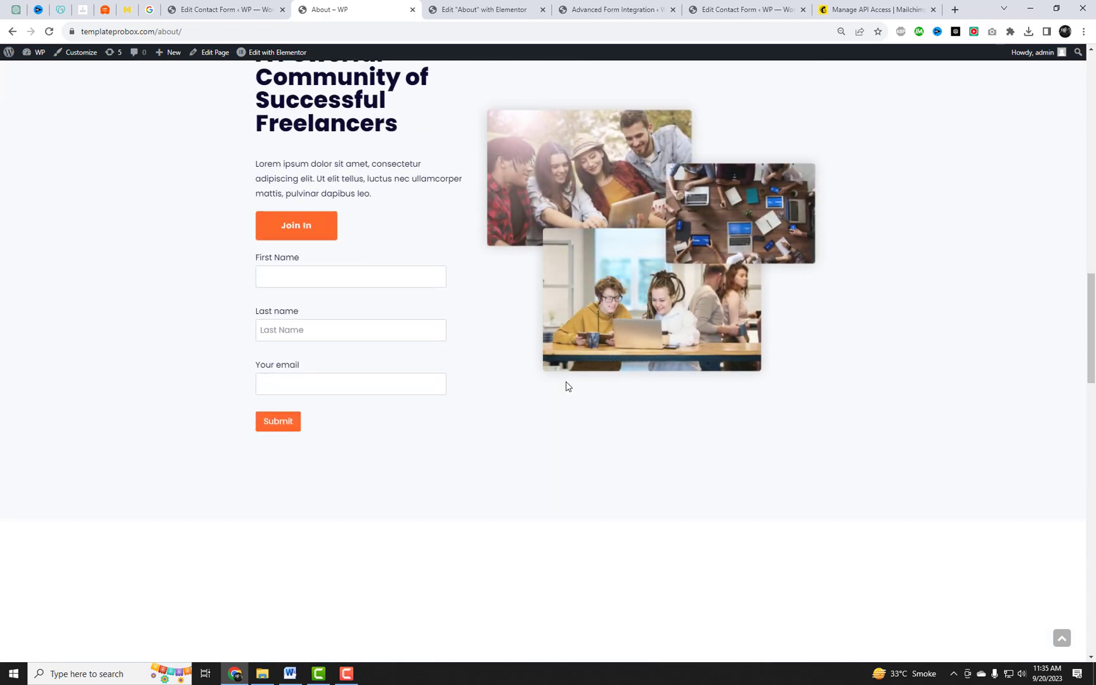
double_click(144, 440)
click(105, 604)
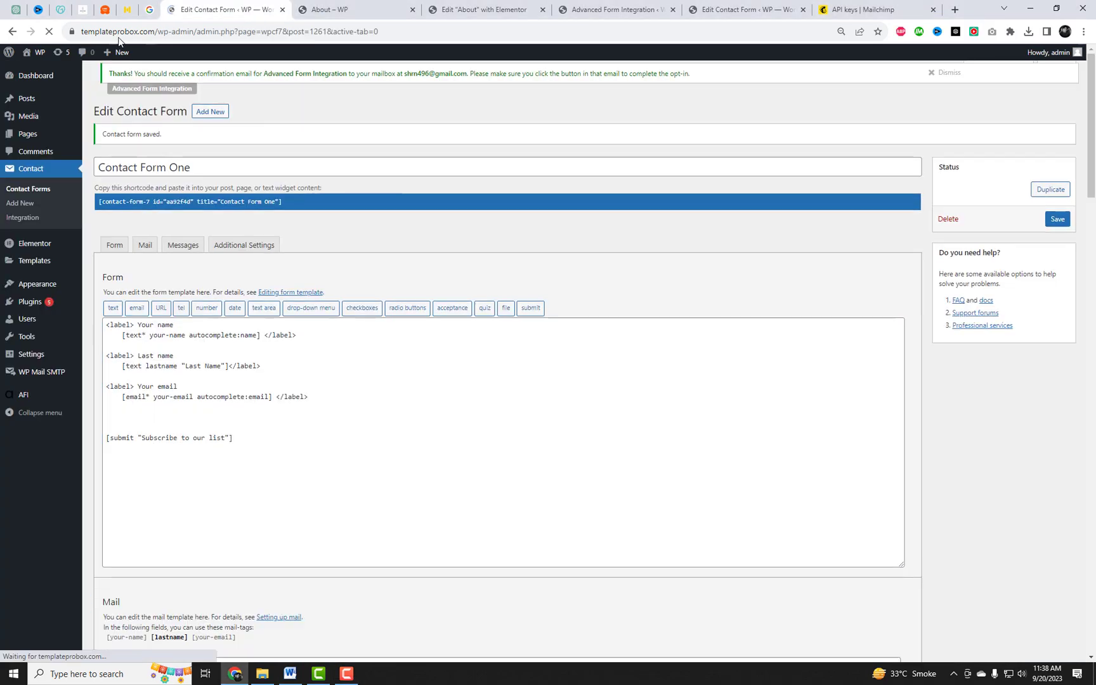
Step: Submit a test entry with name, last name and email on the reloaded About page
click(330, 10)
right_click(410, 168)
click(440, 200)
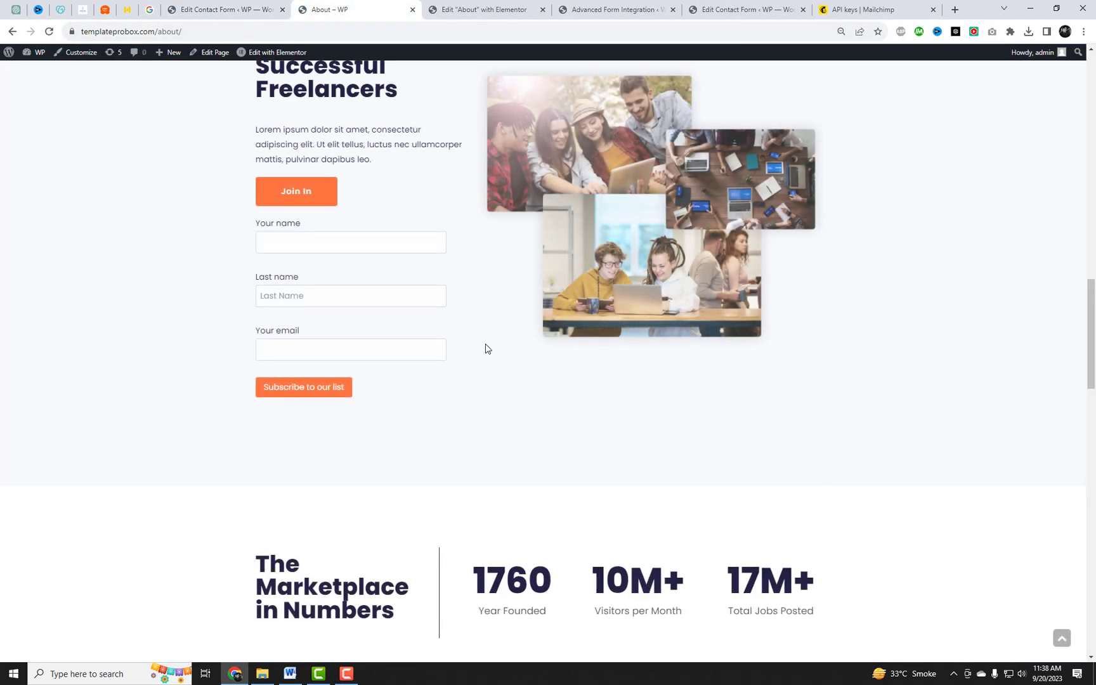
click(287, 244)
key(Tab)
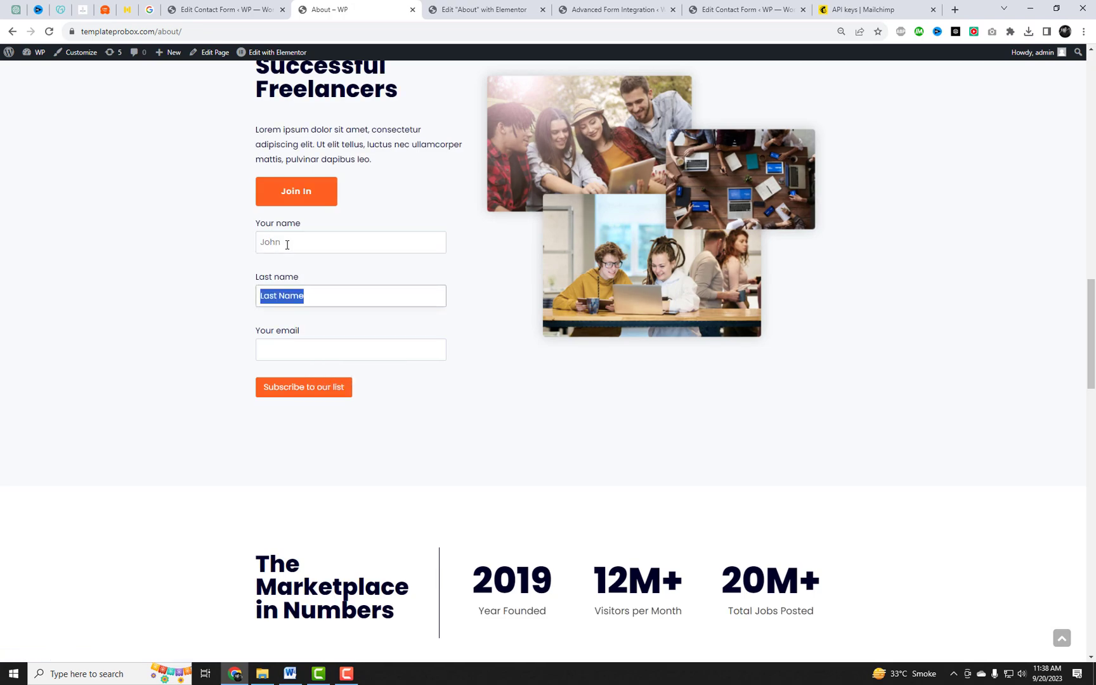
text(dE)
key(Tab)
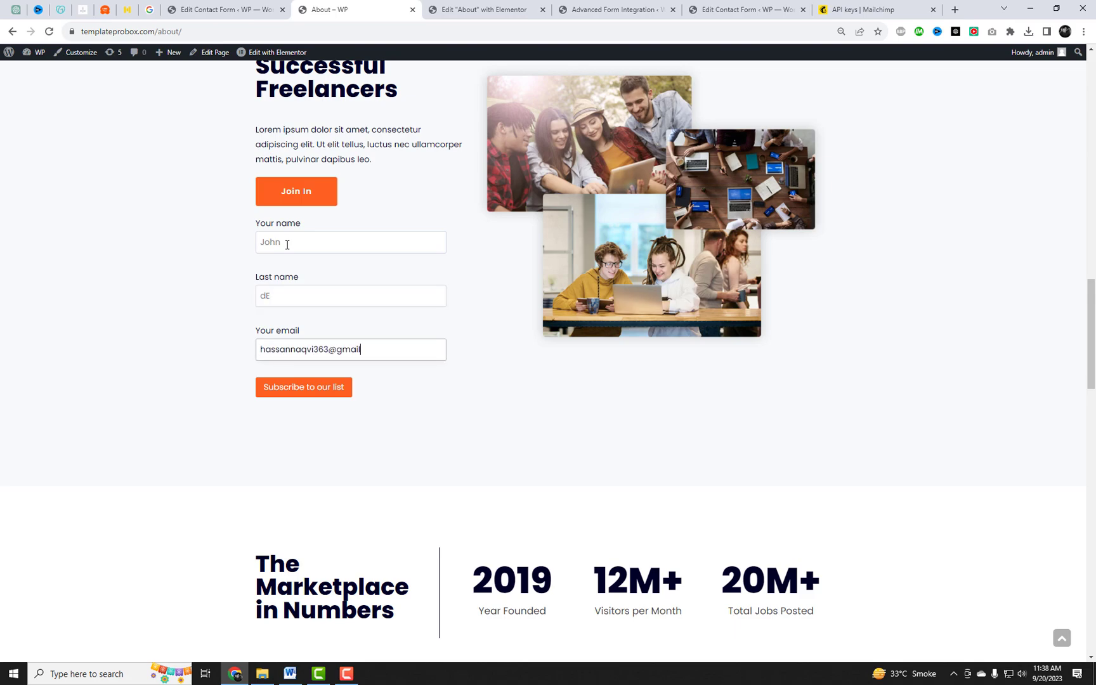
double_click(286, 244)
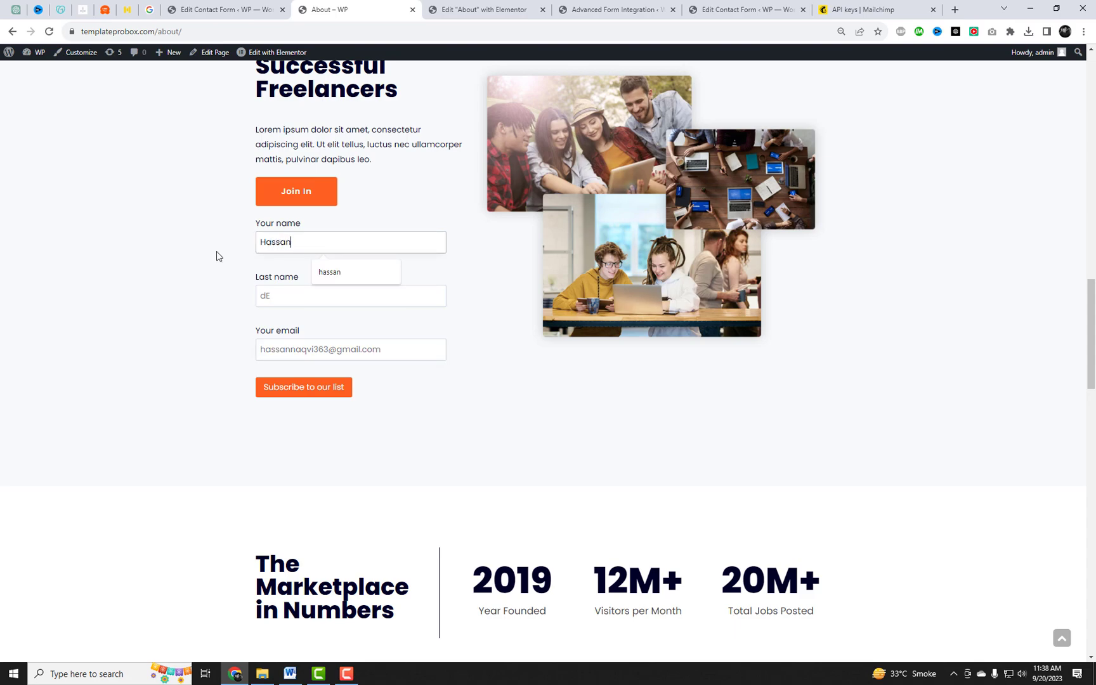
key(Tab)
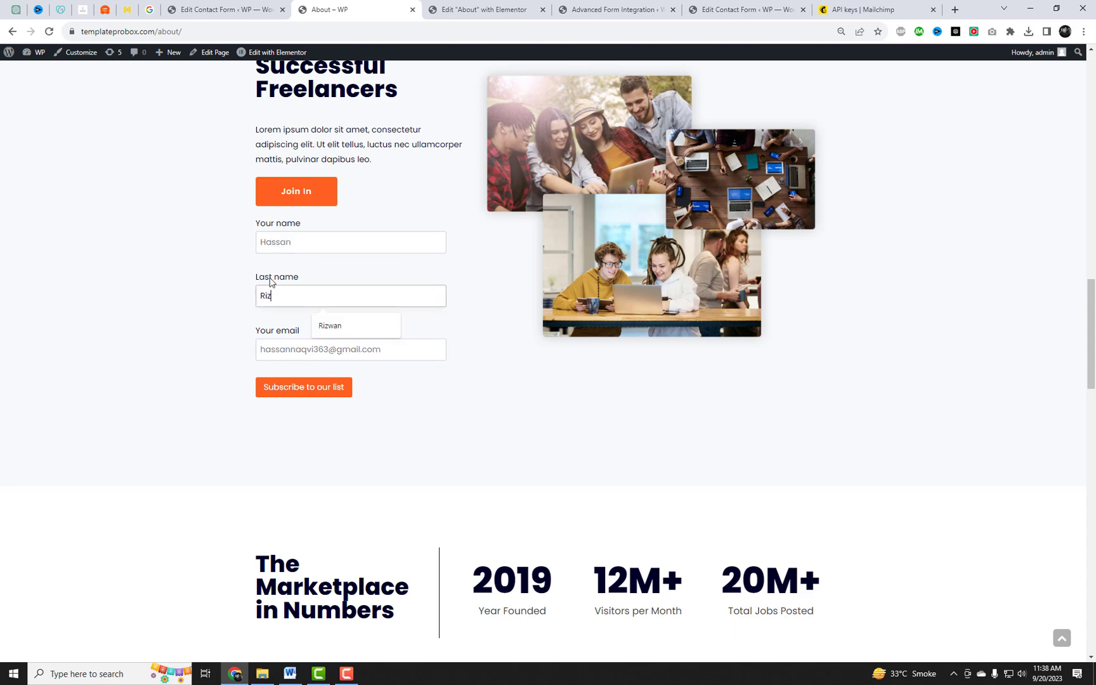
click(333, 387)
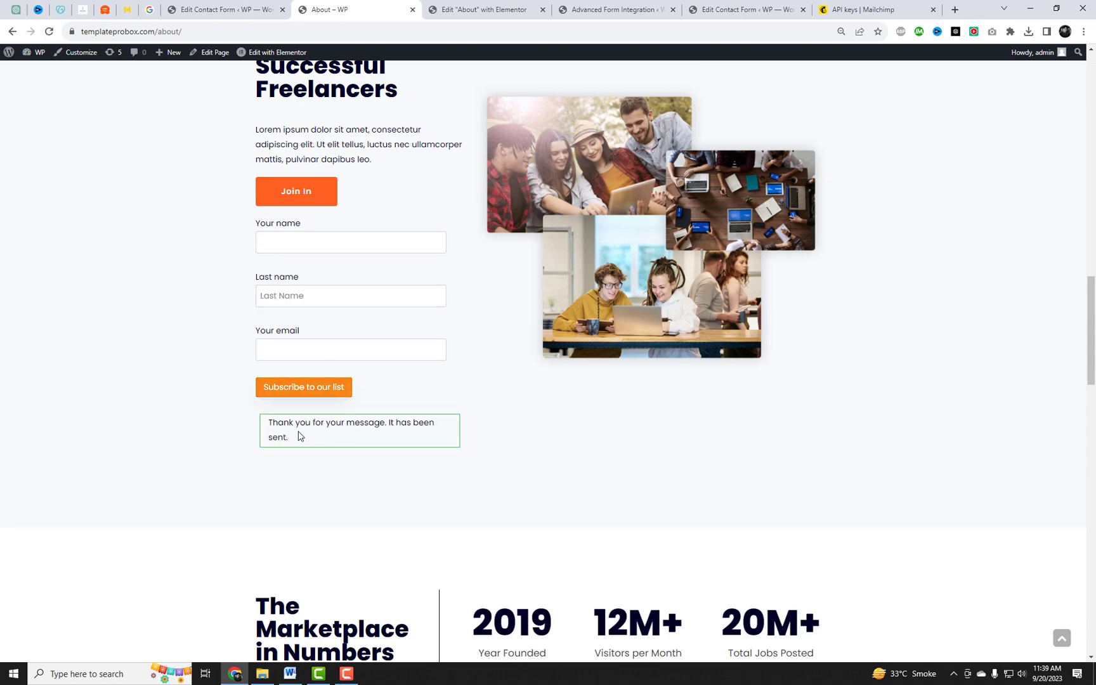
Step: Open Mailchimp's All contacts list to find the subscriber sourced from API - Contact Form 7
drag(269, 422, 301, 441)
click(861, 10)
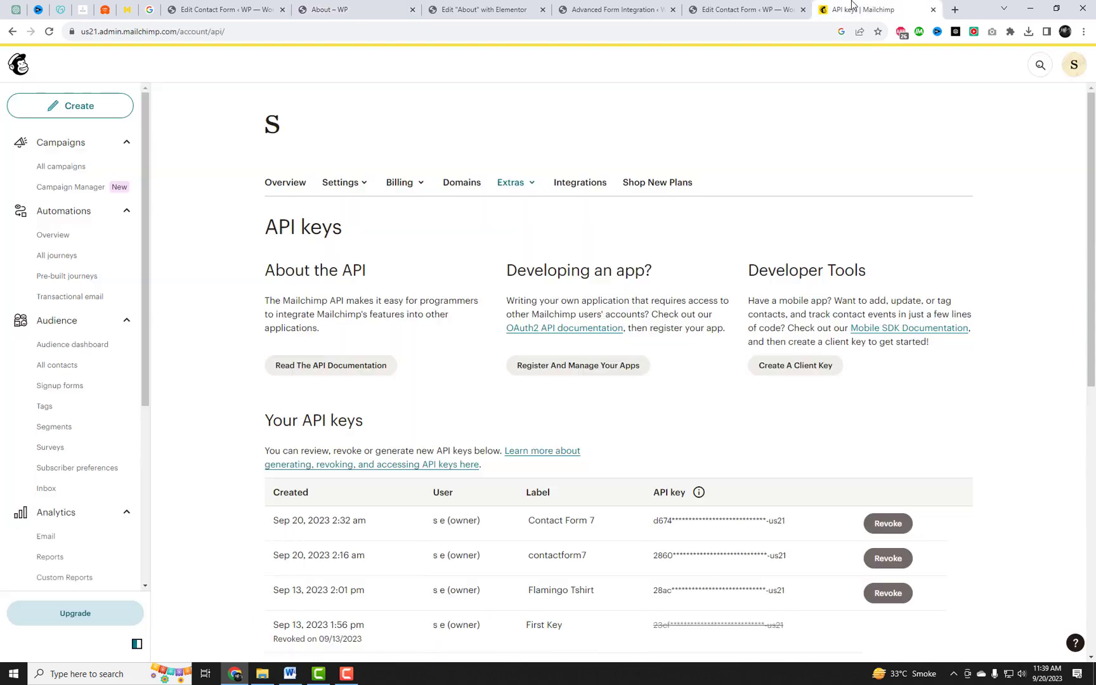
click(72, 344)
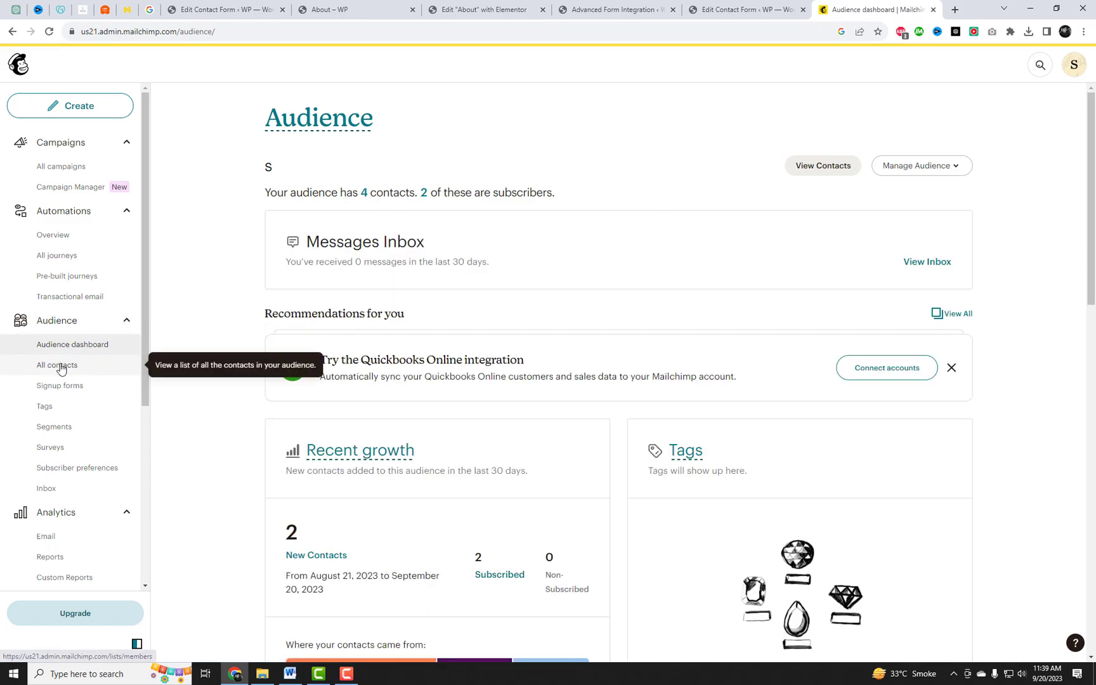
click(57, 365)
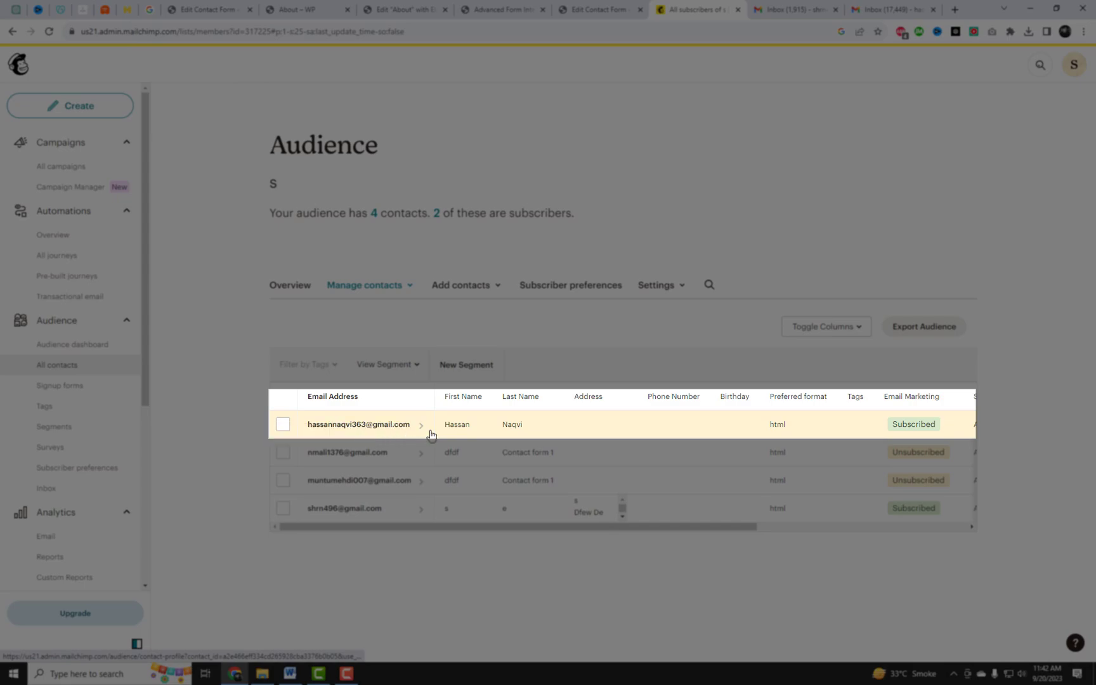
drag(728, 526, 882, 528)
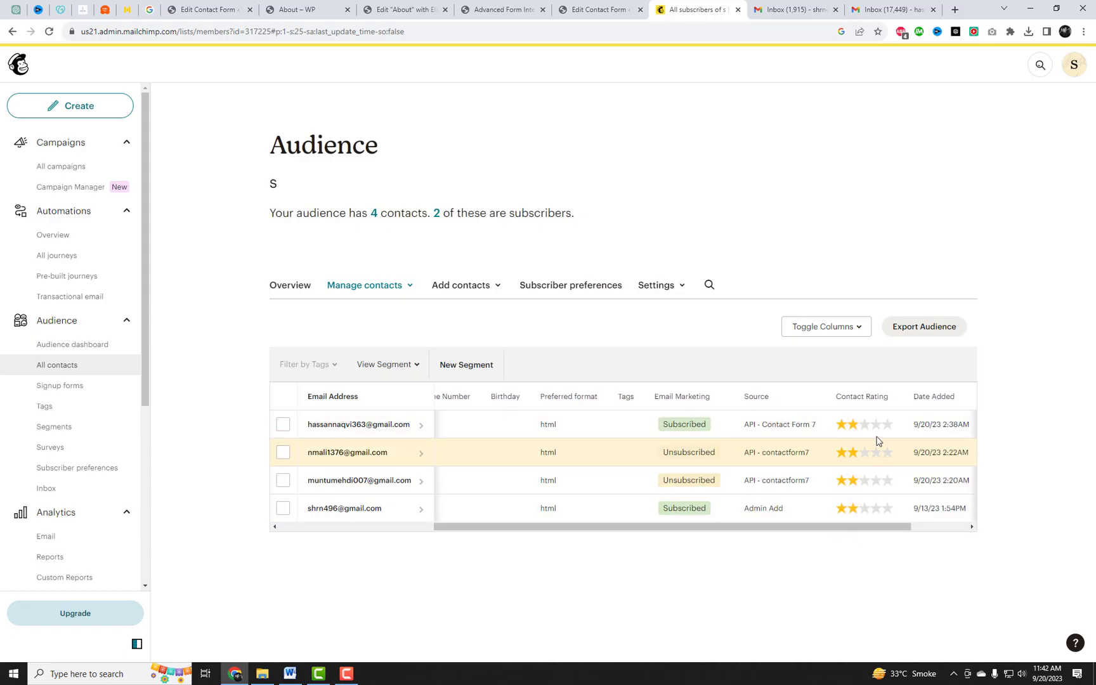
drag(861, 525, 514, 529)
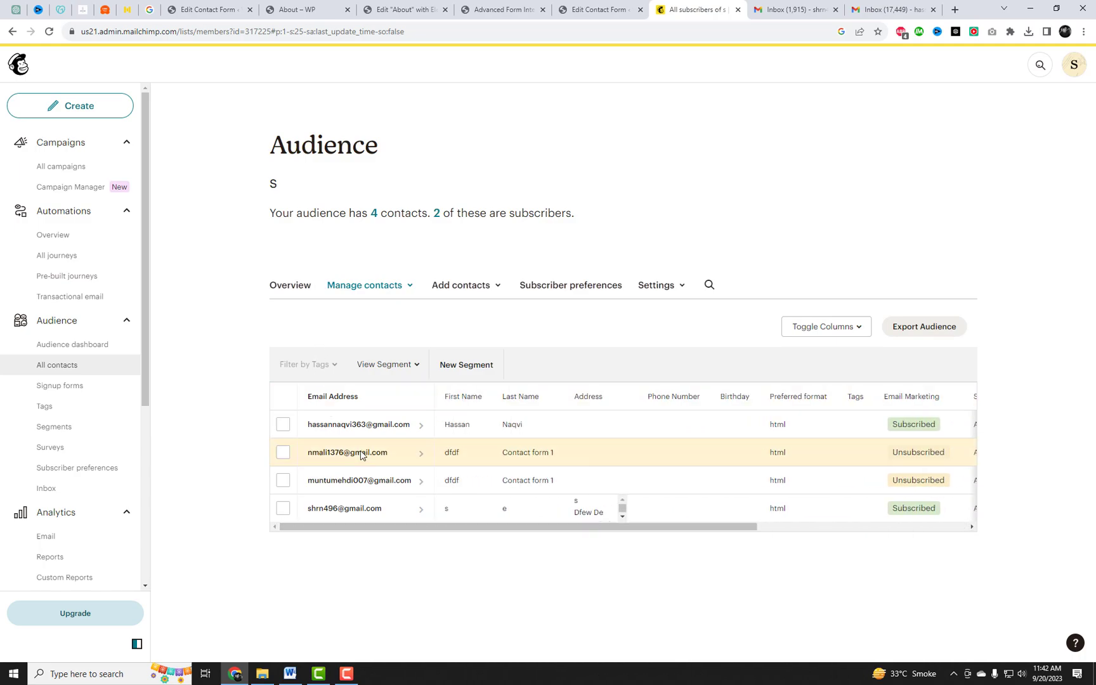